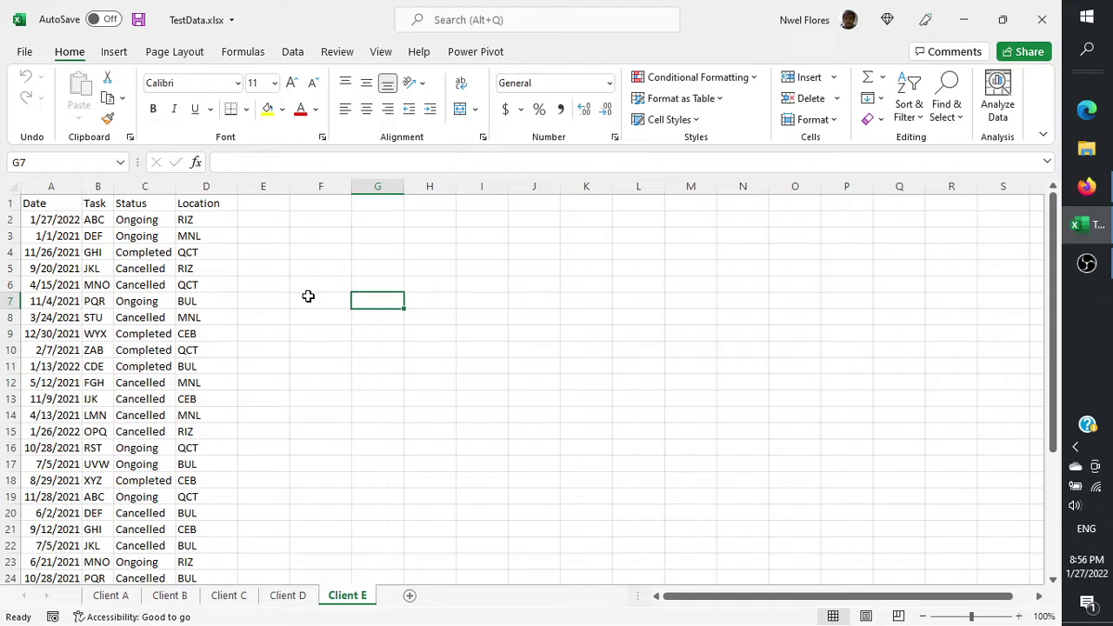
Review the Date, Task, Status and Location headings on the Client A sheet.
{"action": "left_click", "coordinate": [263, 337]}
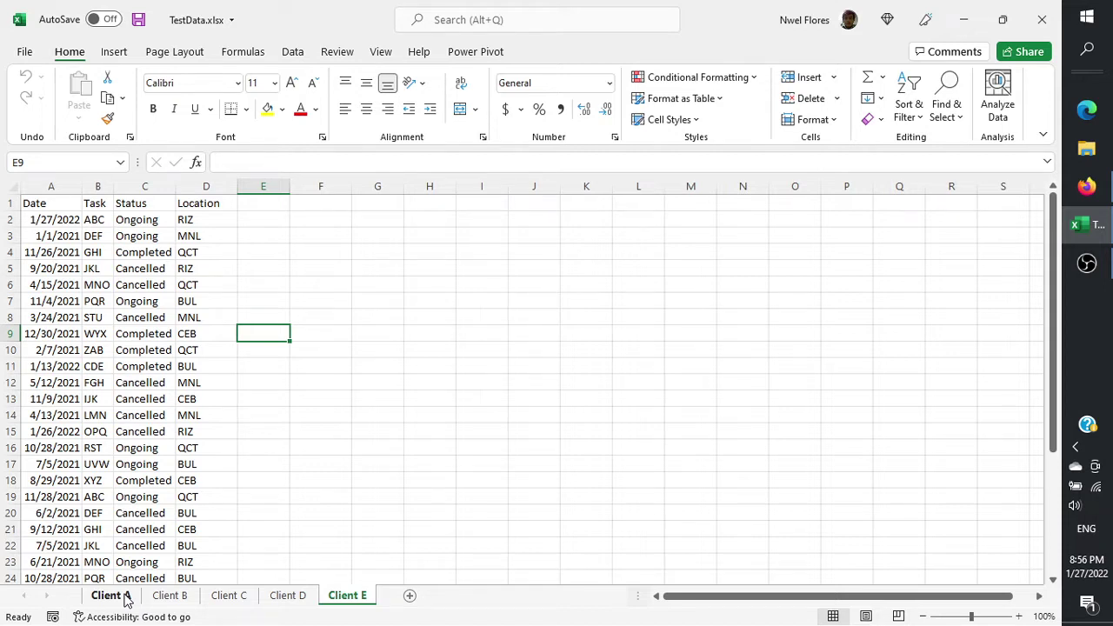
{"action": "left_click", "coordinate": [126, 598]}
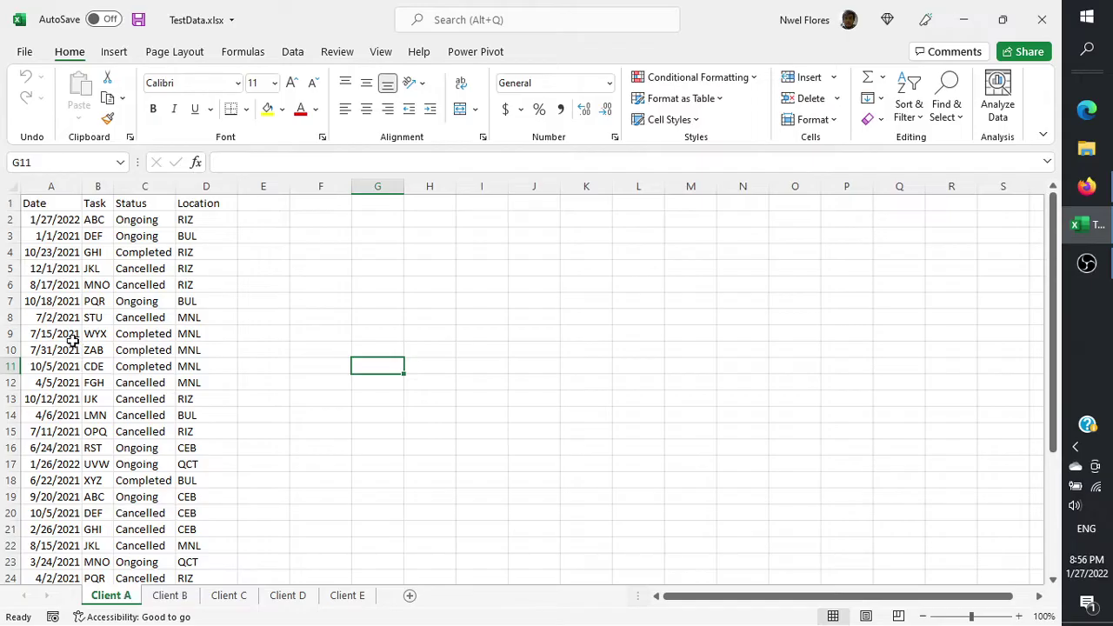
{"action": "left_click", "coordinate": [87, 252]}
{"action": "left_click", "coordinate": [56, 205]}
{"action": "left_click", "coordinate": [97, 205]}
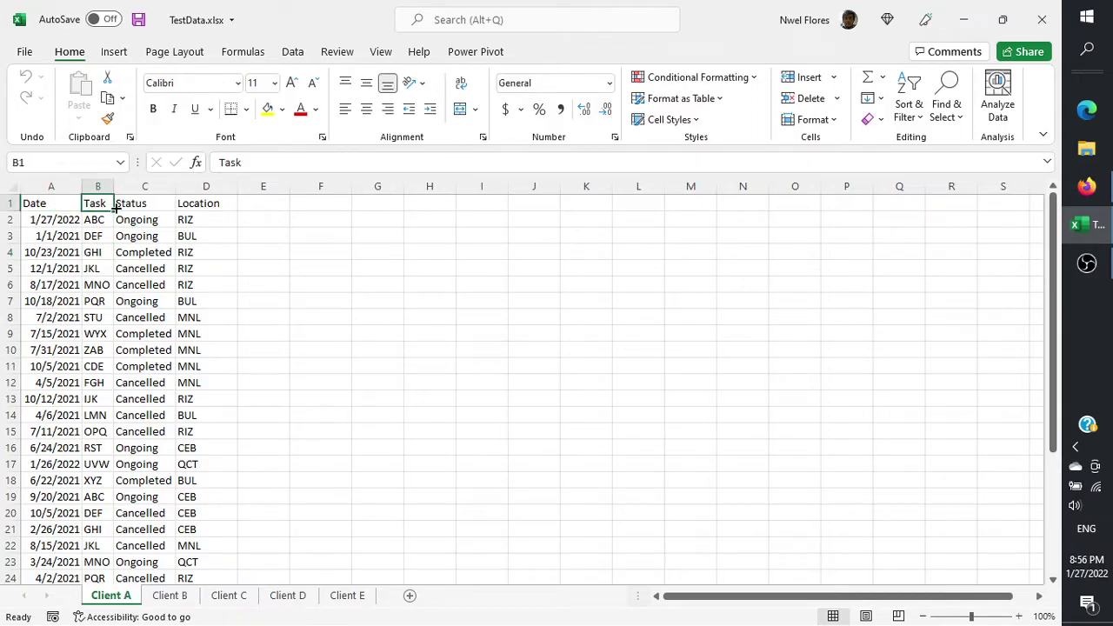
{"action": "left_click", "coordinate": [139, 205]}
{"action": "left_click", "coordinate": [198, 204]}
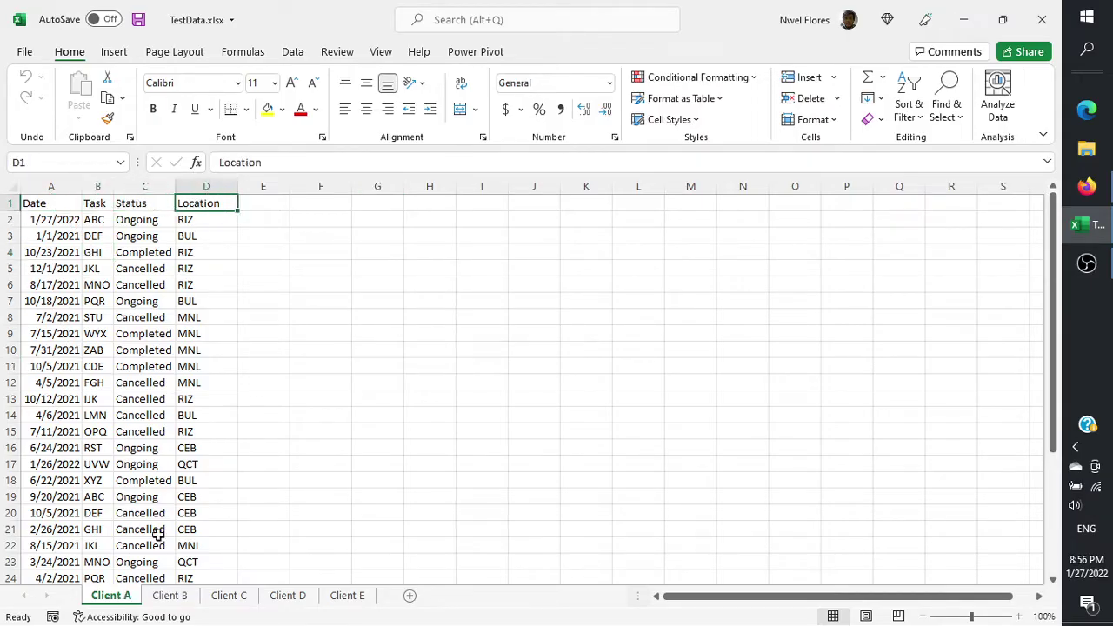
Look through the Client B to Client E sheets' data, then return to Client A.
{"action": "left_click", "coordinate": [178, 598]}
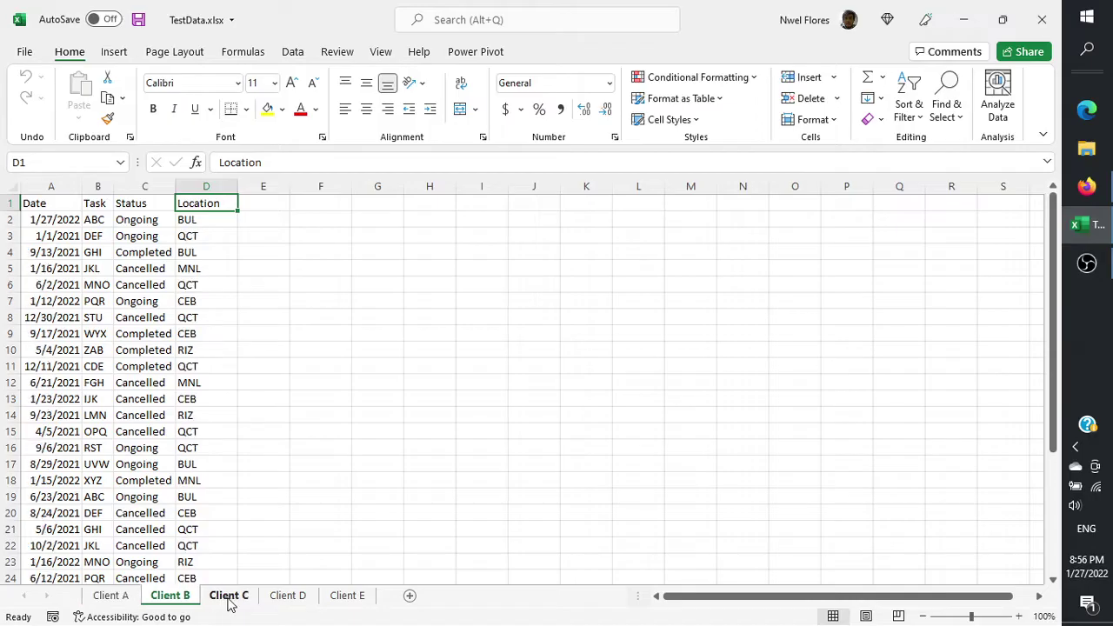
{"action": "left_click", "coordinate": [112, 598]}
{"action": "left_click", "coordinate": [171, 598]}
{"action": "left_click", "coordinate": [229, 598]}
{"action": "left_click", "coordinate": [288, 598]}
{"action": "left_click", "coordinate": [343, 598]}
{"action": "left_click", "coordinate": [166, 417]}
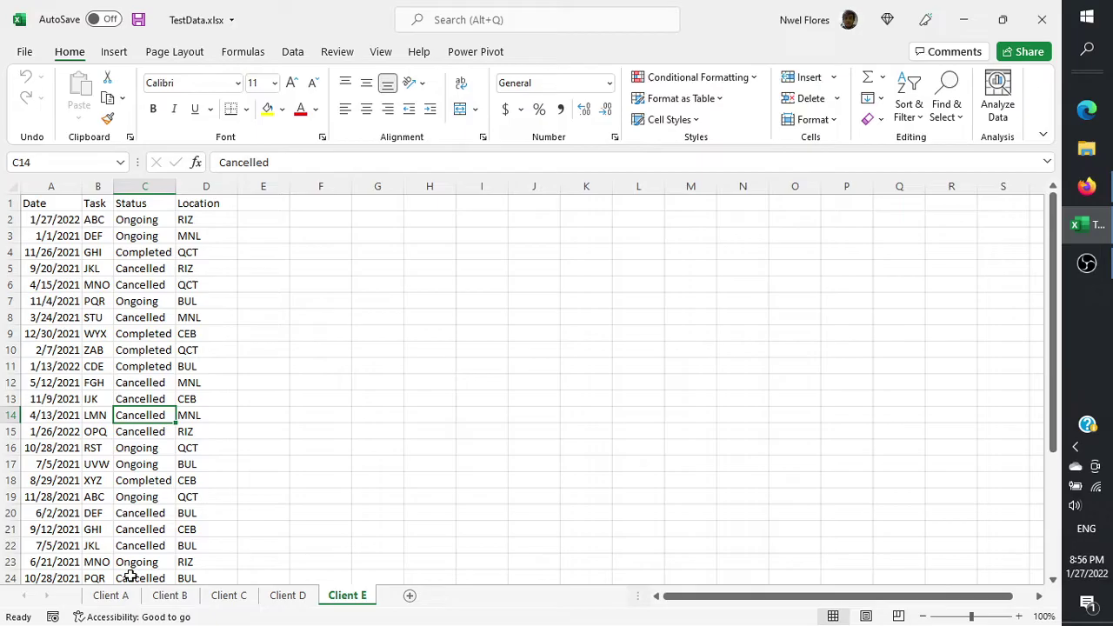
{"action": "left_click", "coordinate": [120, 596]}
Select the whole Client A data block from A1 with Ctrl+Shift+End, then deselect it.
{"action": "left_click", "coordinate": [44, 203]}
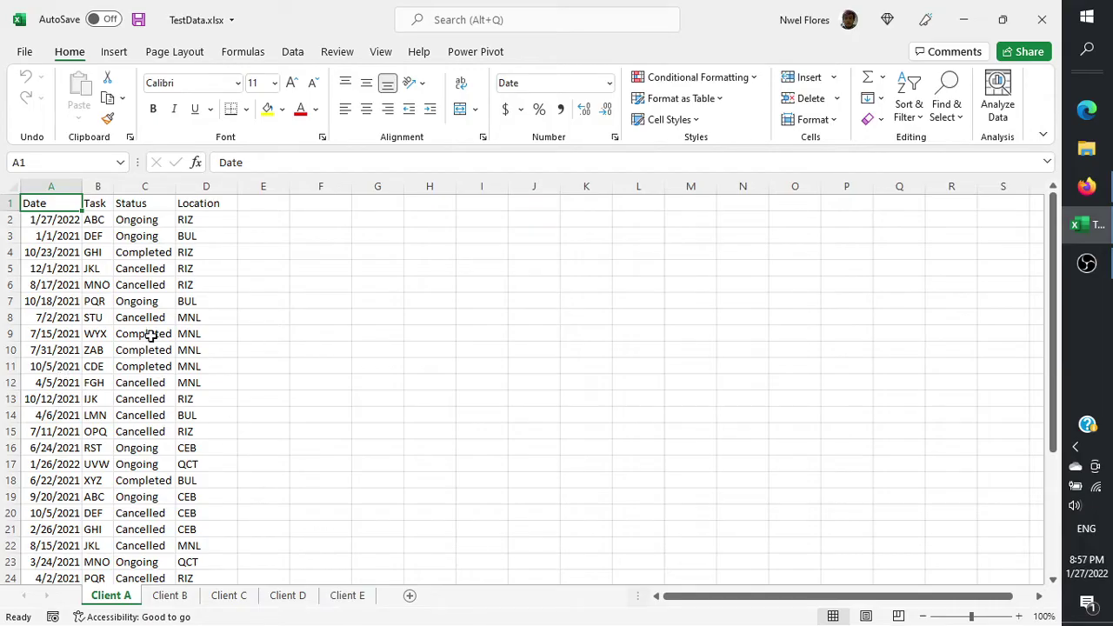
{"action": "left_click_drag", "start_coordinate": [262, 186], "coordinate": [872, 186]}
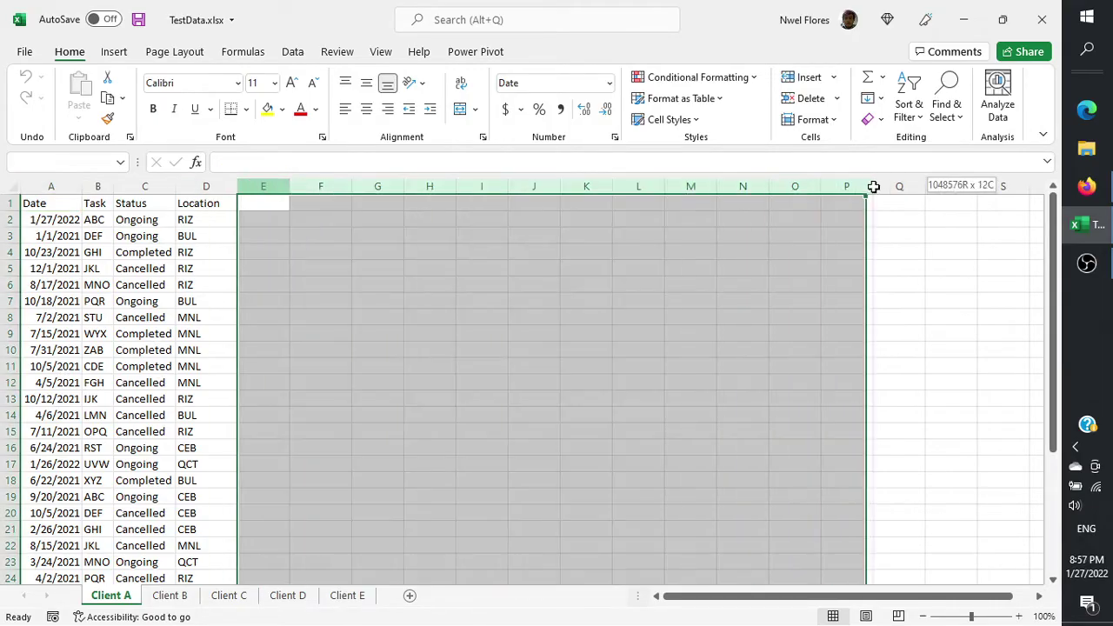
{"action": "left_click", "coordinate": [509, 349]}
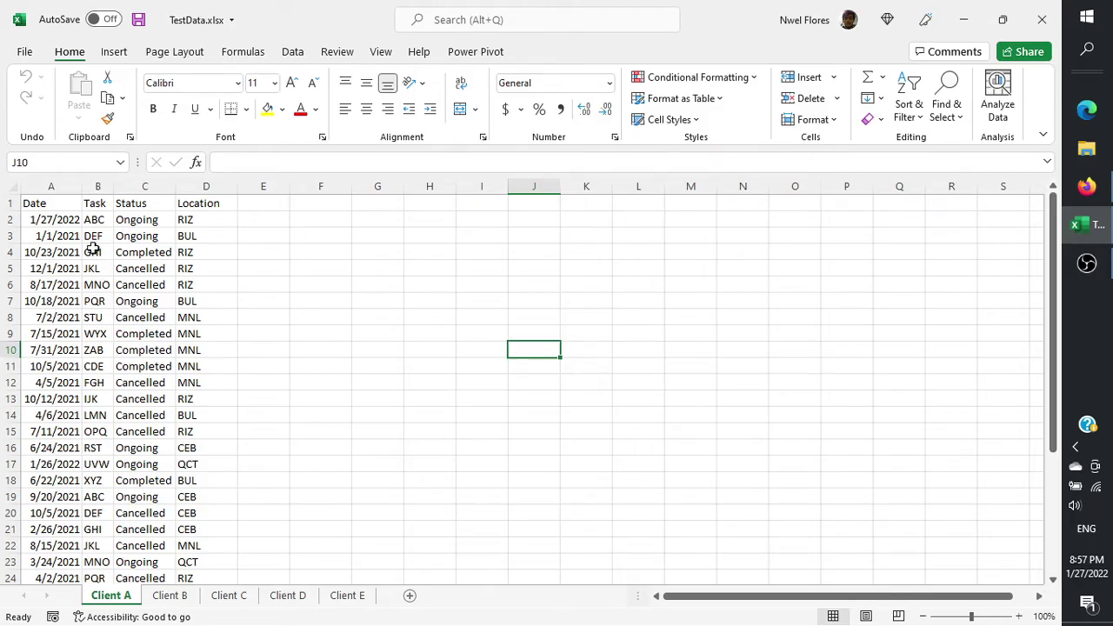
{"action": "left_click", "coordinate": [53, 204]}
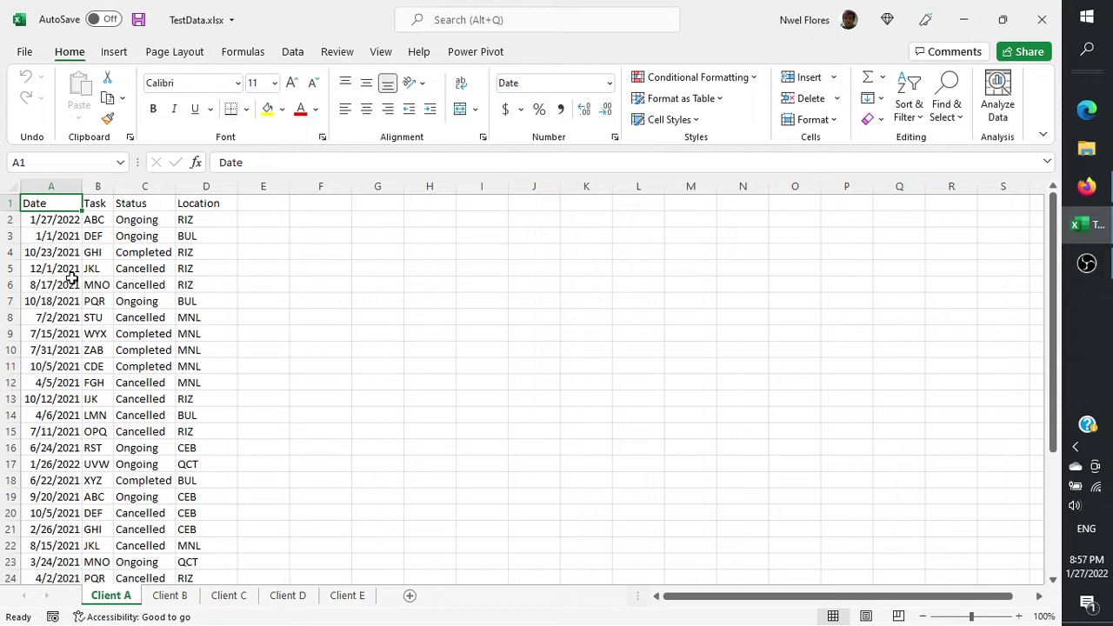
{"action": "key", "text": "ctrl+shift+End"}
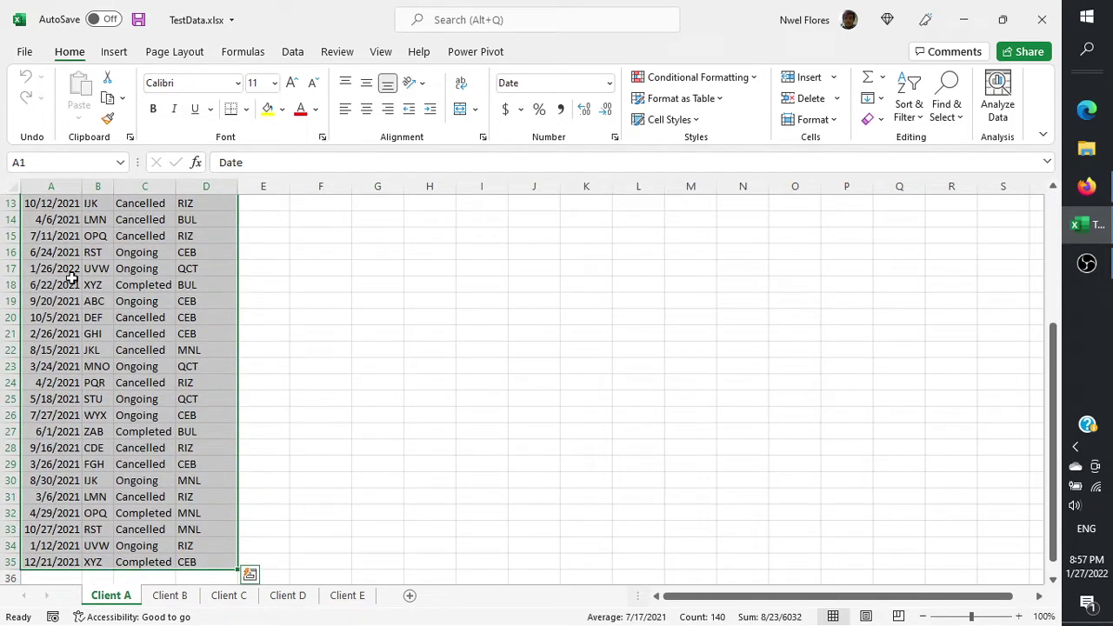
{"action": "scroll", "coordinate": [72, 276], "scroll_direction": "up", "scroll_amount": 4}
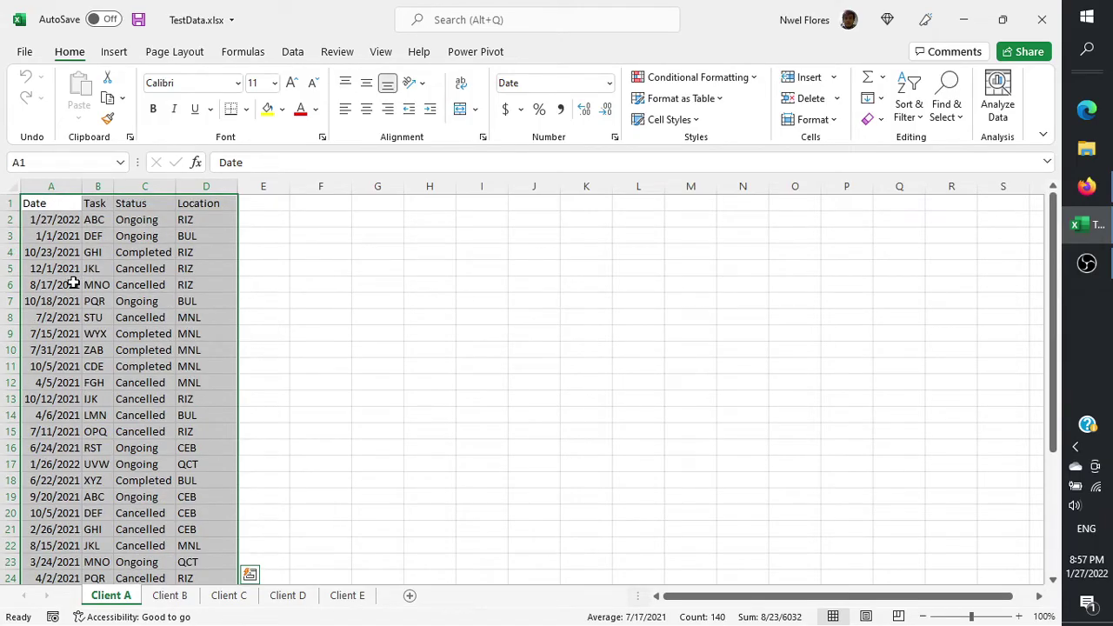
{"action": "left_click", "coordinate": [80, 289]}
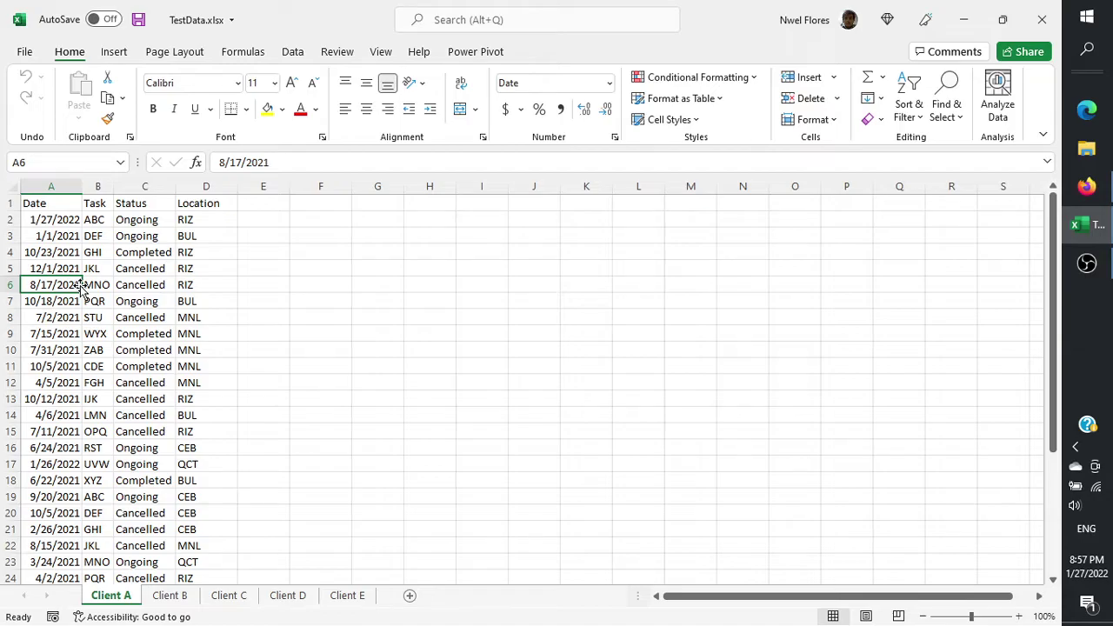
Switch between TestData.xlsx and the blank Book6 workbook, ending on Book6's empty Sheet1.
{"action": "left_click", "coordinate": [350, 304]}
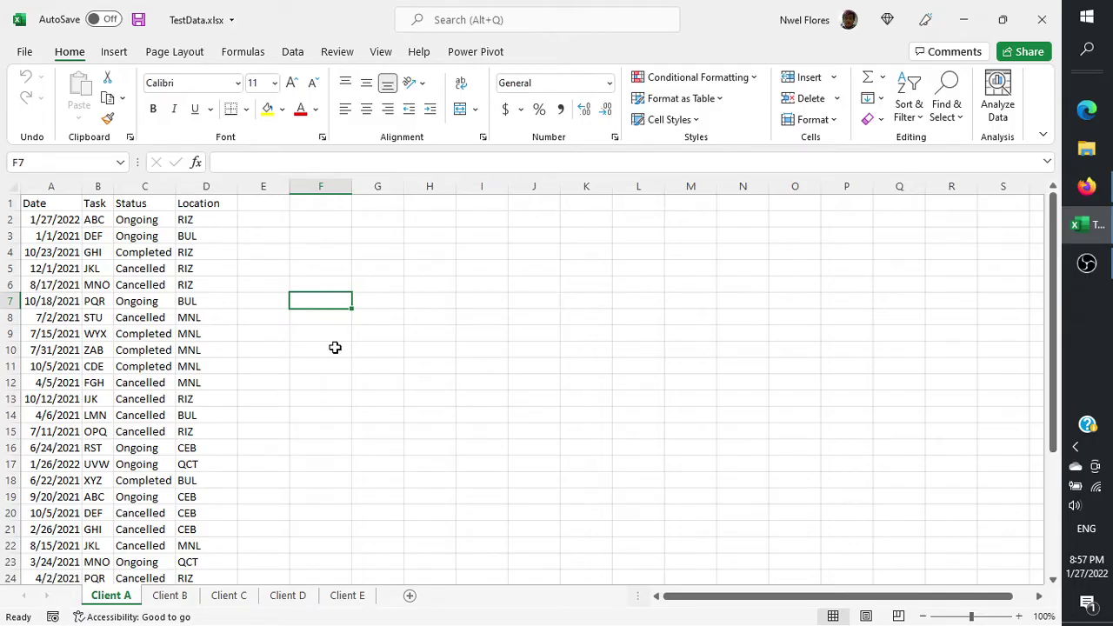
{"action": "key", "text": "alt+Tab"}
{"action": "left_click", "coordinate": [281, 281]}
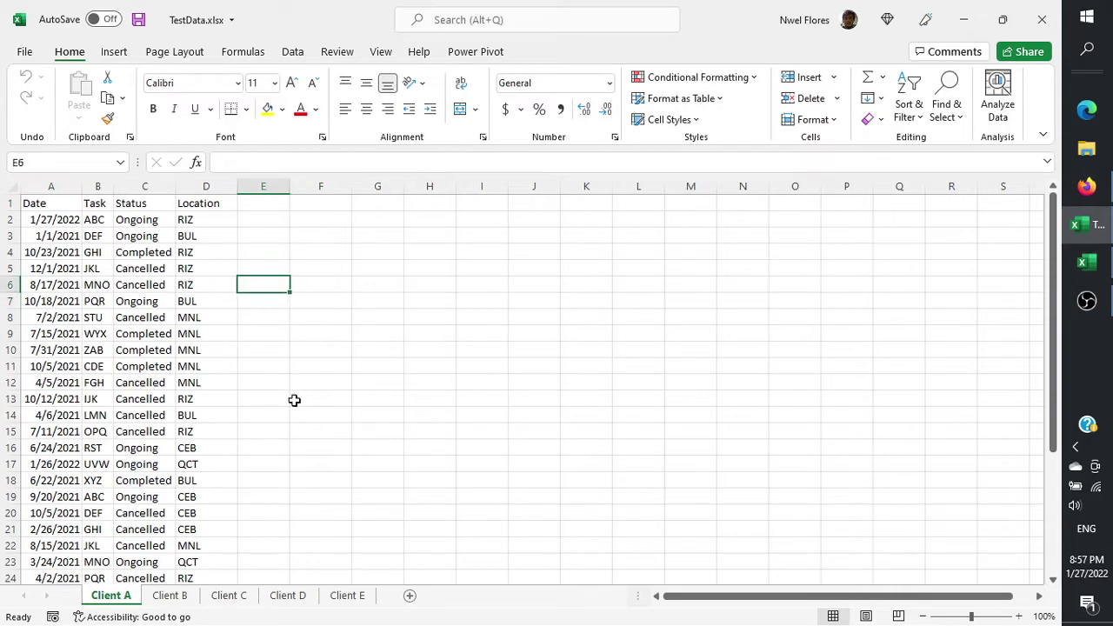
{"action": "left_click", "coordinate": [296, 400]}
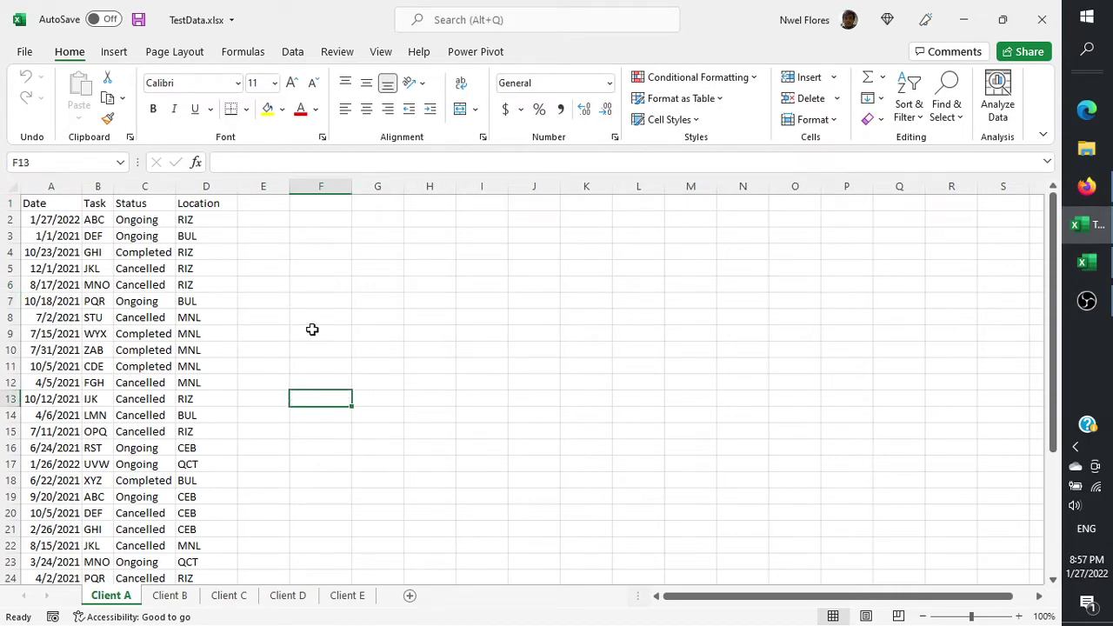
{"action": "key", "text": "alt+Tab"}
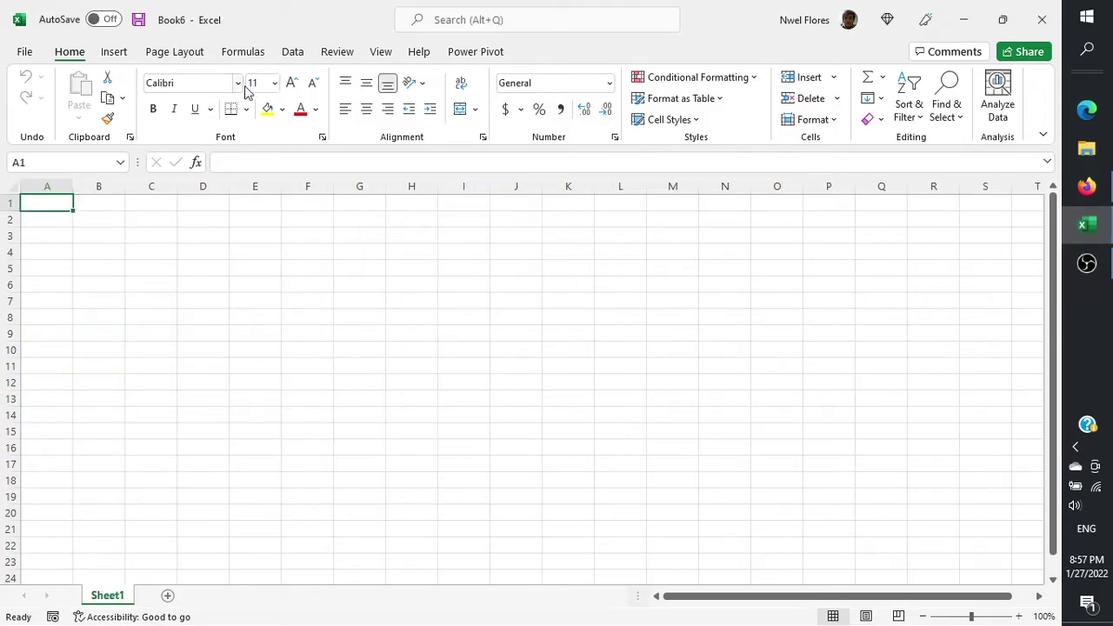
Import TestData.xlsx into Book6 as an Excel workbook data source via Get Data.
{"action": "left_click", "coordinate": [293, 52]}
{"action": "left_click", "coordinate": [37, 108]}
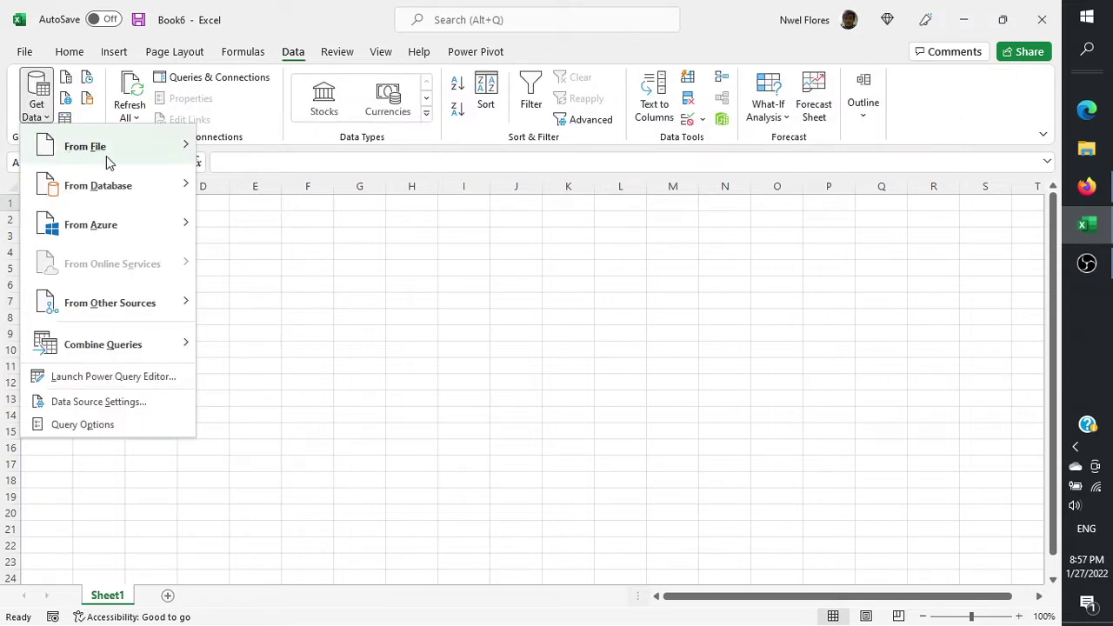
{"action": "mouse_move", "coordinate": [85, 146]}
{"action": "left_click", "coordinate": [240, 157]}
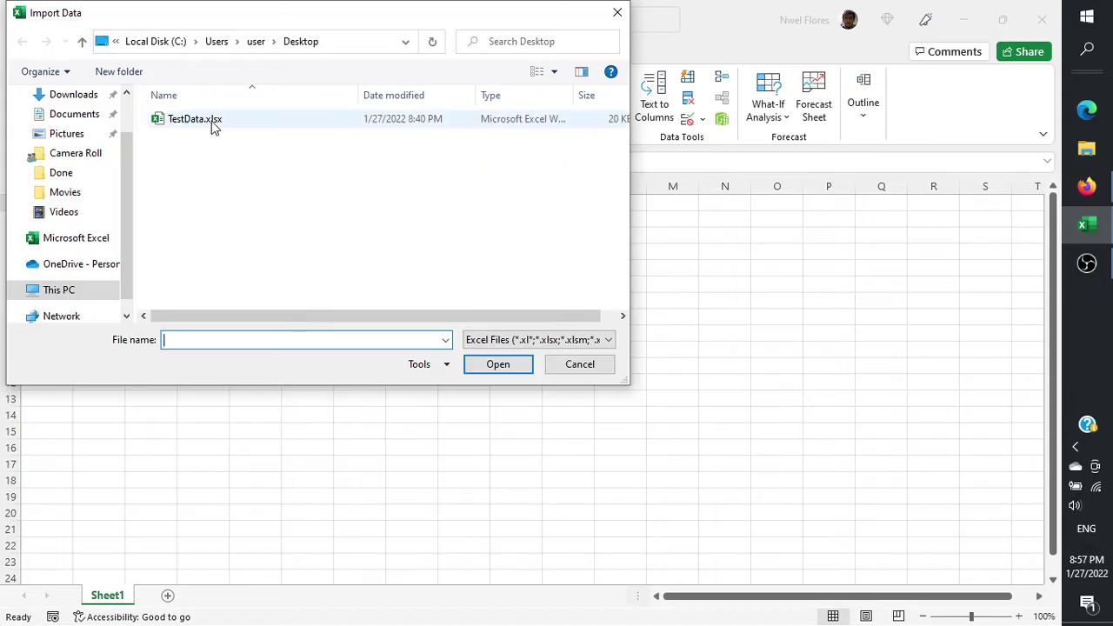
{"action": "left_click", "coordinate": [217, 123]}
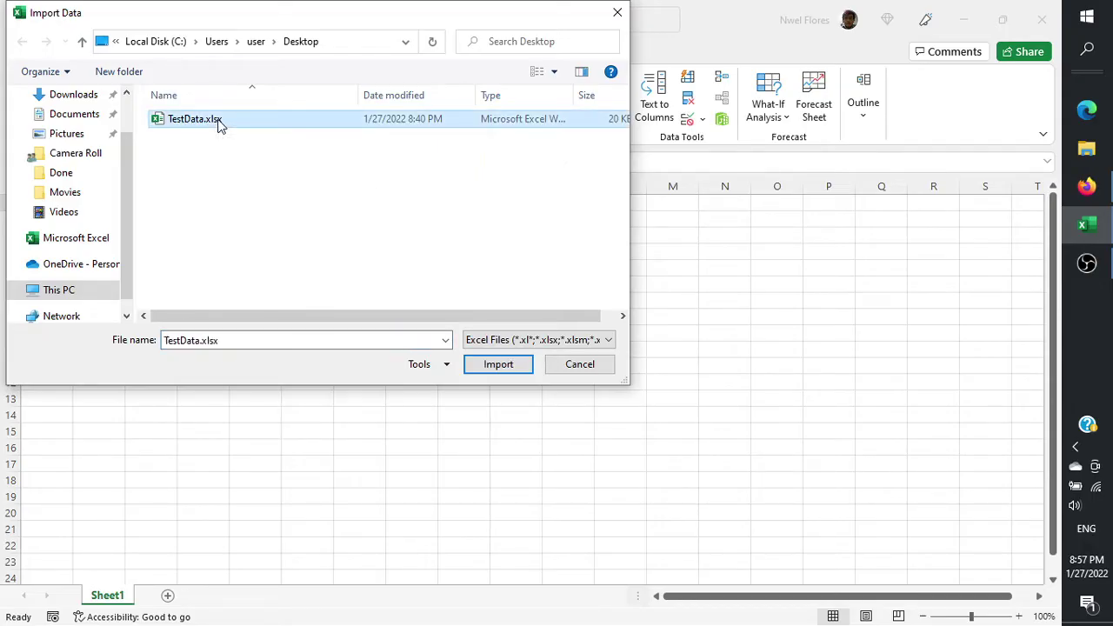
{"action": "left_click", "coordinate": [511, 372]}
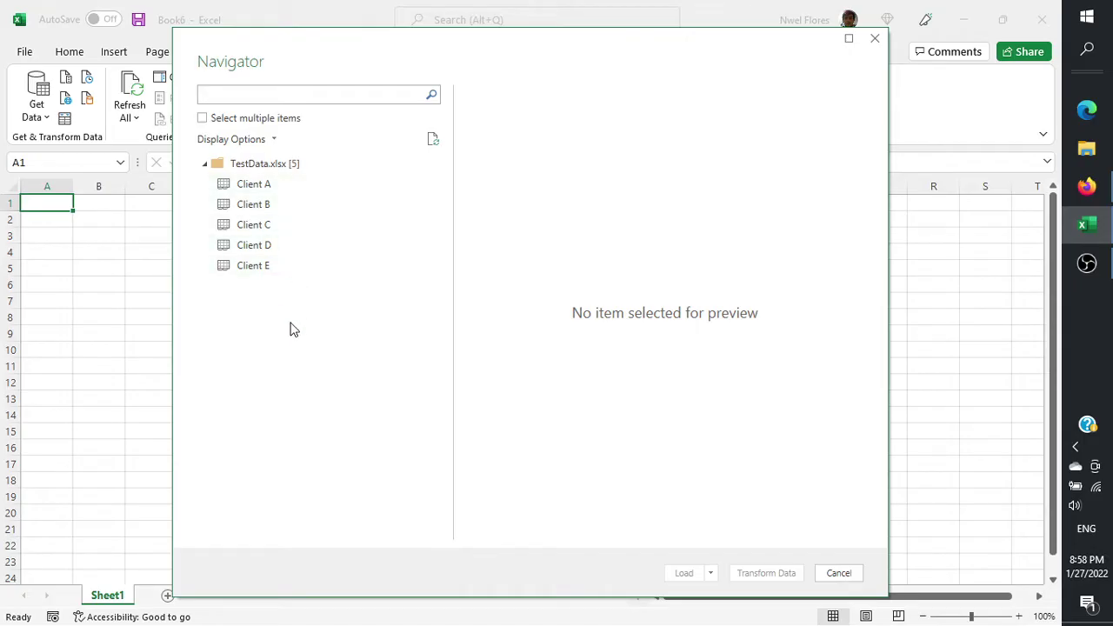
Preview Client A, then load the whole TestData.xlsx workbook node into Power Query Editor.
{"action": "left_click", "coordinate": [288, 188]}
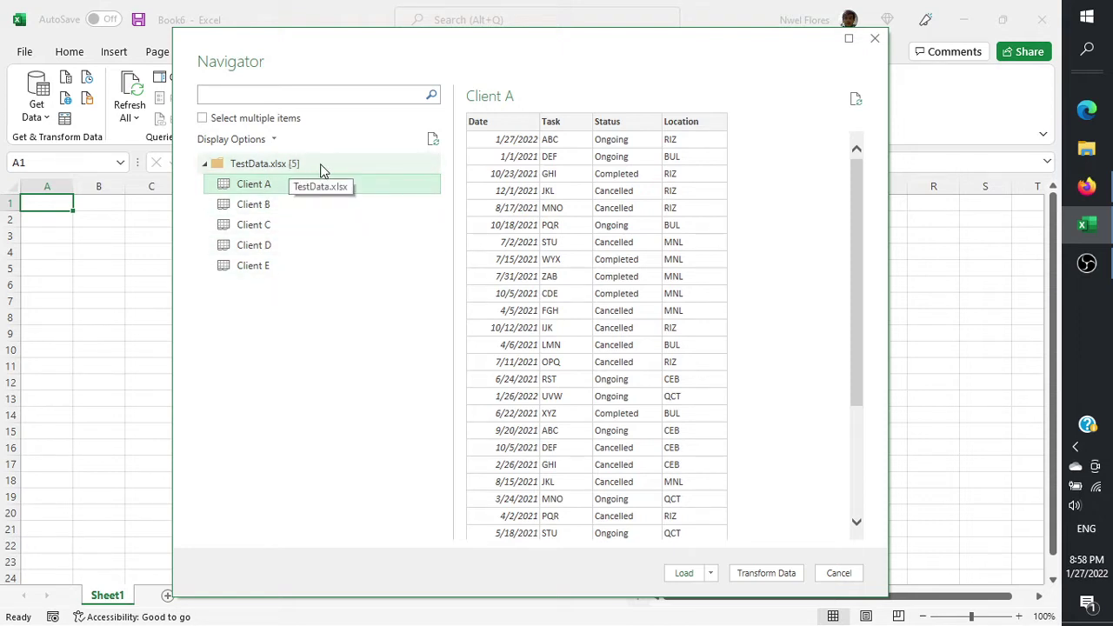
{"action": "left_click", "coordinate": [327, 165]}
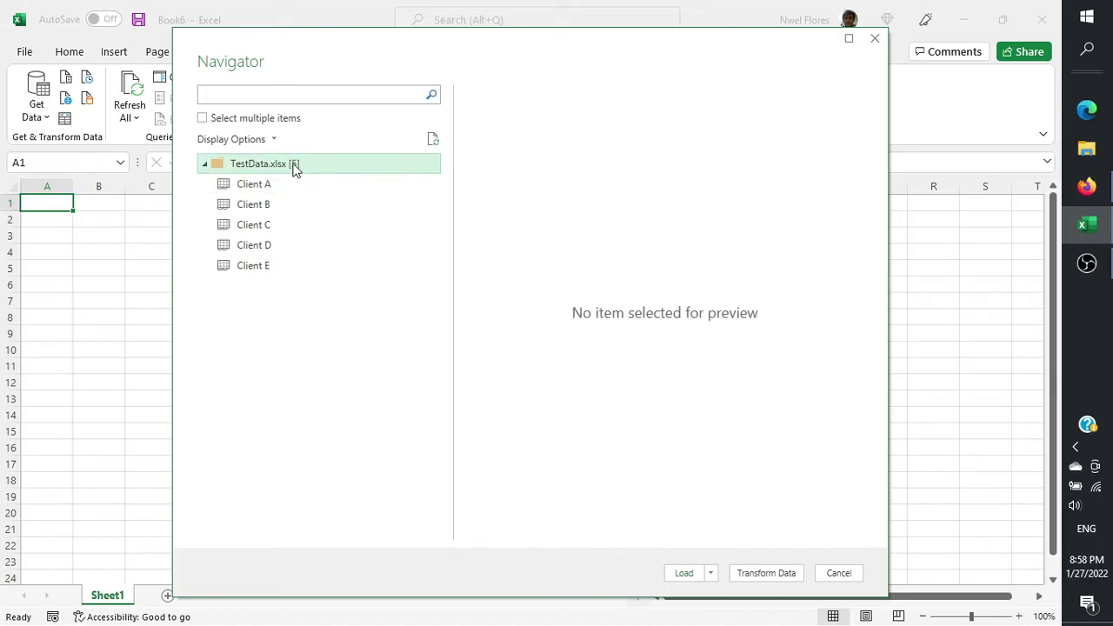
{"action": "left_click", "coordinate": [293, 167]}
{"action": "left_click", "coordinate": [766, 573]}
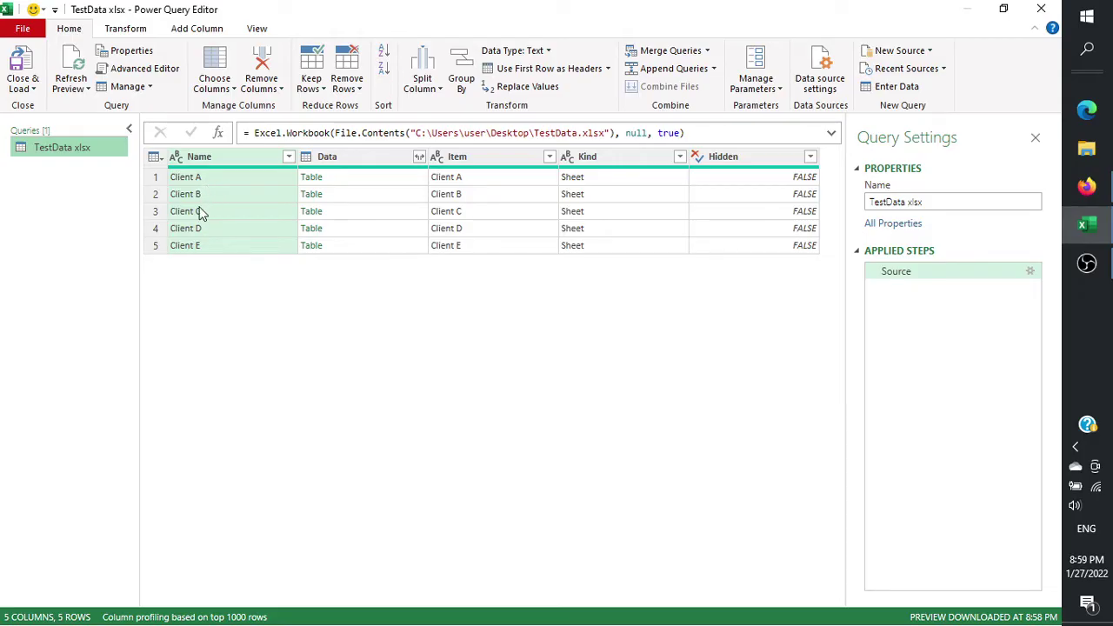
Remove every column except Name and Data.
{"action": "left_click", "coordinate": [353, 158], "text": "ctrl"}
{"action": "right_click", "coordinate": [355, 158]}
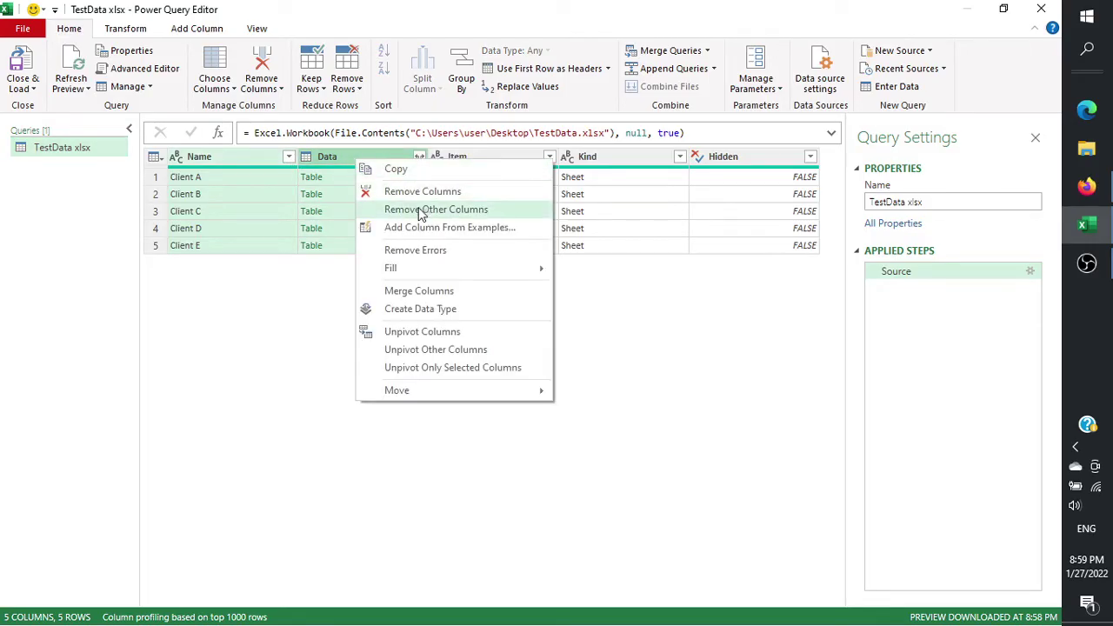
{"action": "left_click", "coordinate": [418, 210]}
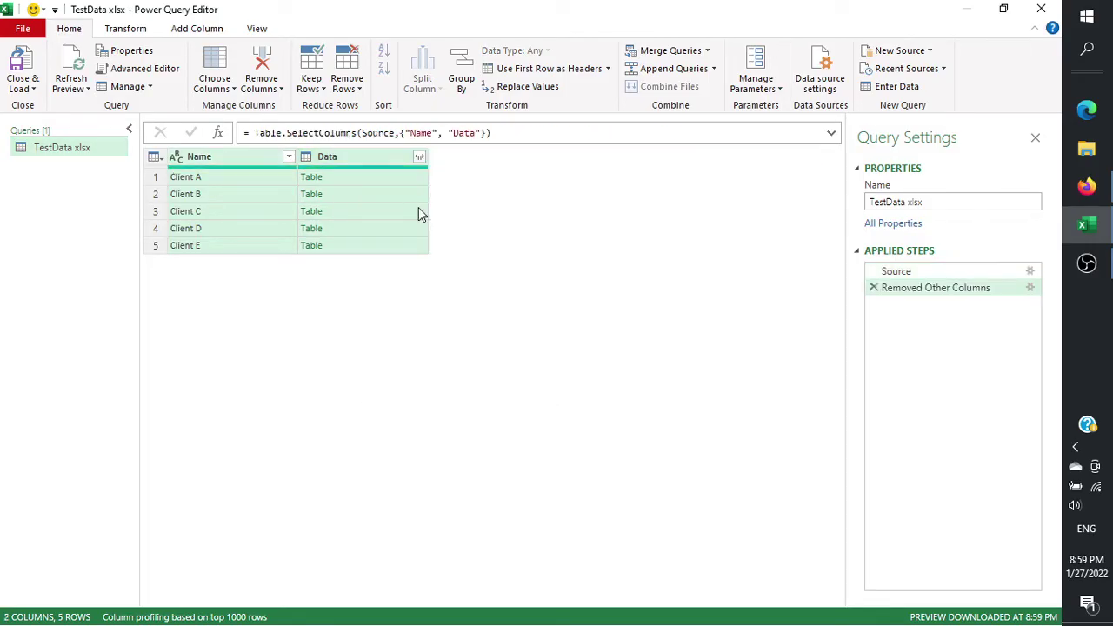
Expand the Data tables into Column1–Column4 without a column-name prefix.
{"action": "left_click", "coordinate": [419, 157]}
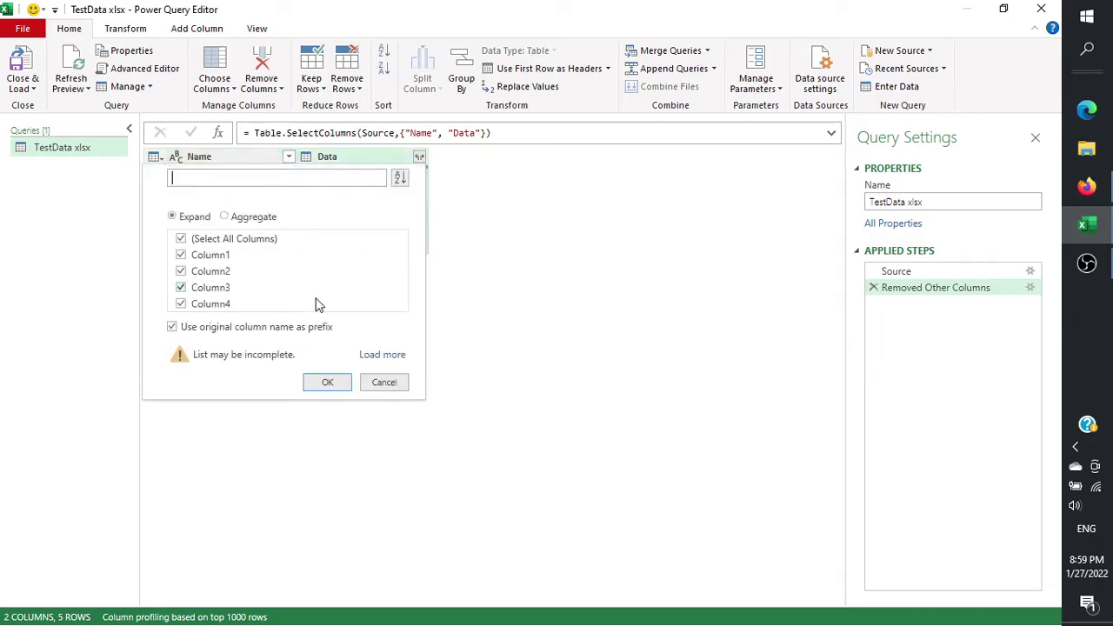
{"action": "left_click", "coordinate": [217, 327]}
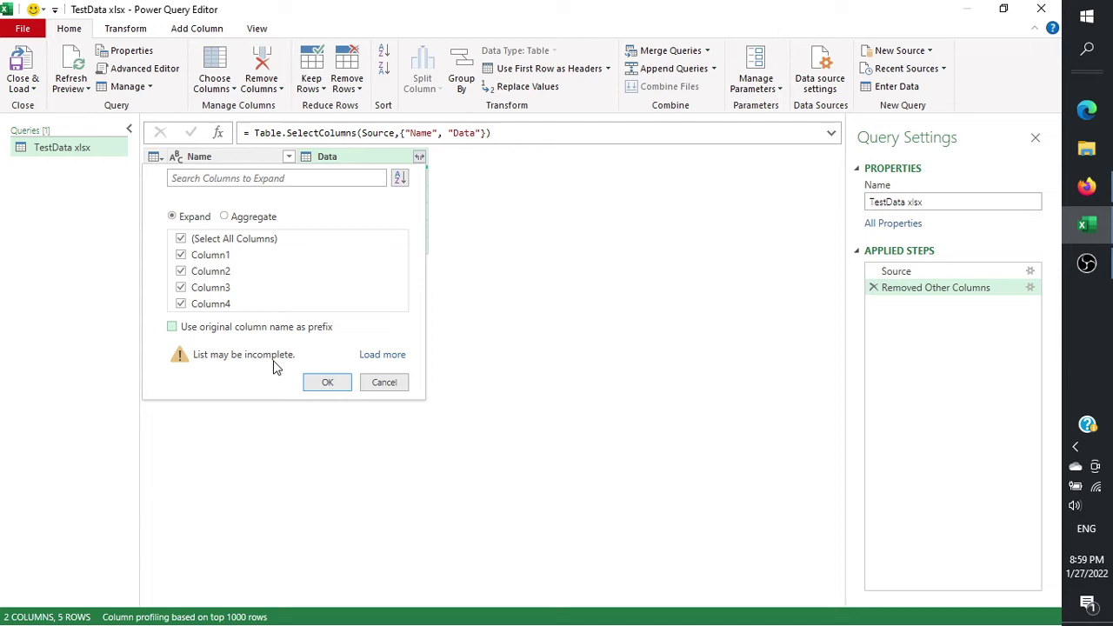
{"action": "left_click", "coordinate": [327, 384]}
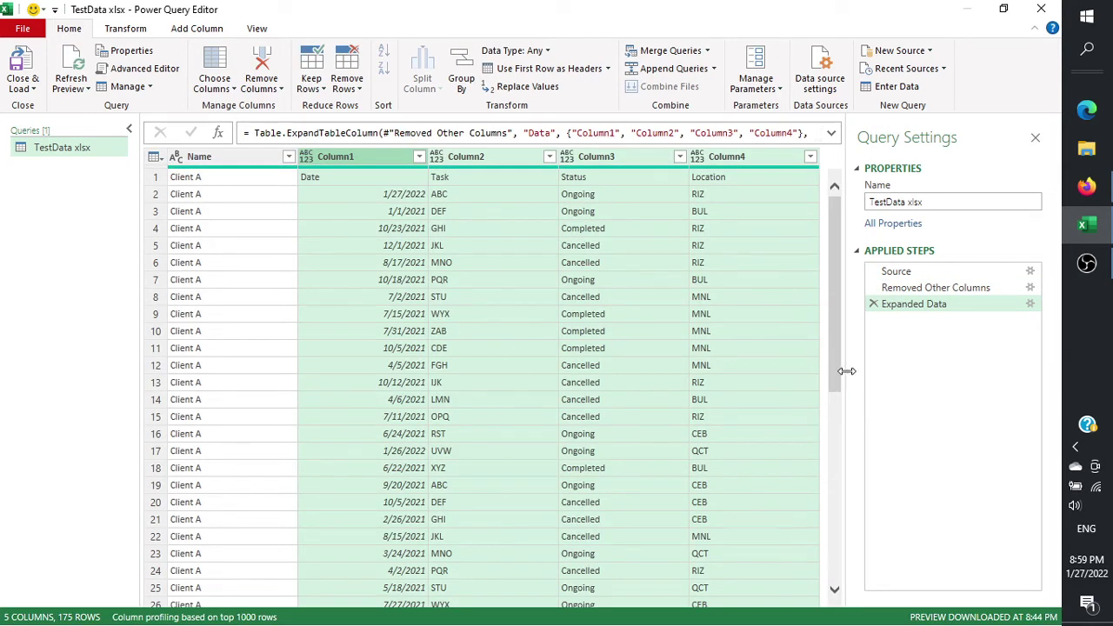
{"action": "left_click_drag", "start_coordinate": [841, 369], "coordinate": [889, 365]}
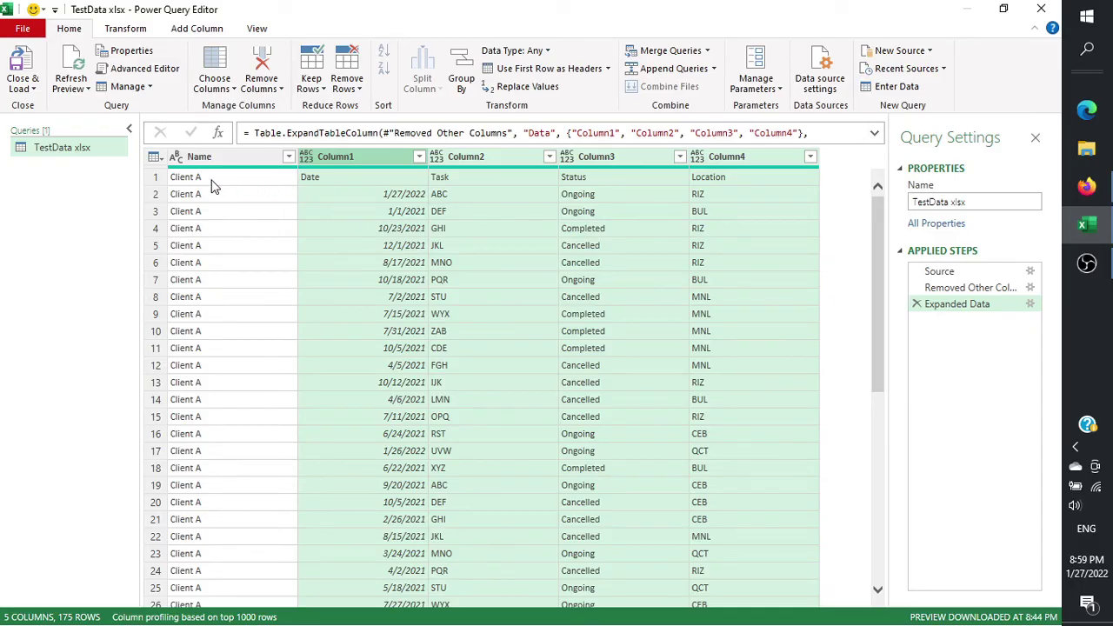
{"action": "scroll", "coordinate": [219, 191], "scroll_direction": "down", "scroll_amount": 1}
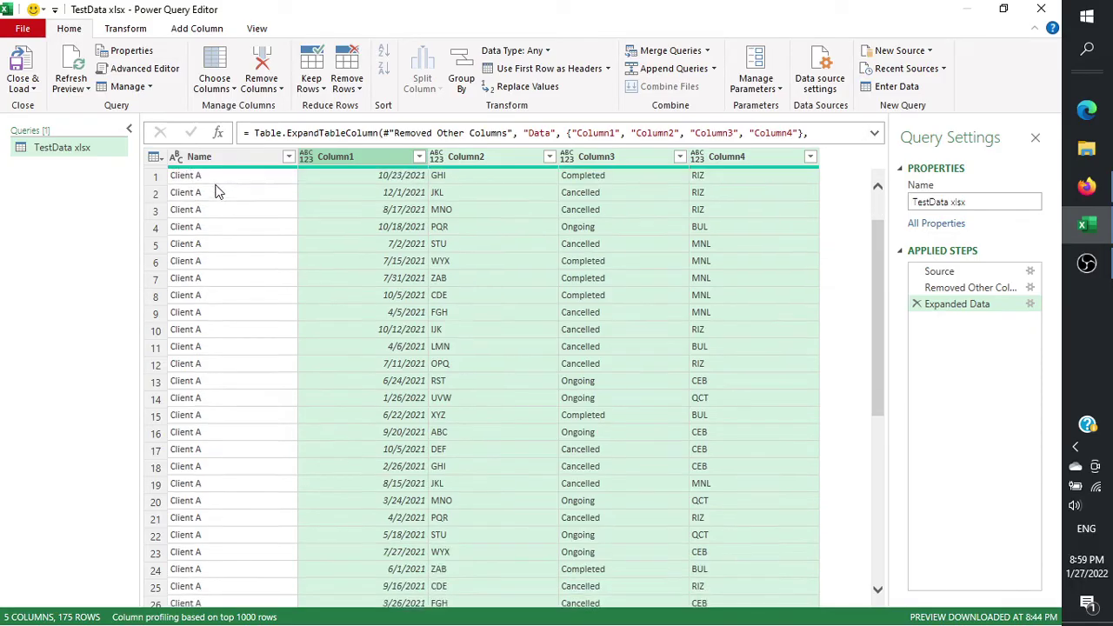
{"action": "scroll", "coordinate": [219, 191], "scroll_direction": "down", "scroll_amount": 2}
{"action": "scroll", "coordinate": [219, 191], "scroll_direction": "down", "scroll_amount": 1}
{"action": "scroll", "coordinate": [219, 191], "scroll_direction": "down", "scroll_amount": 1}
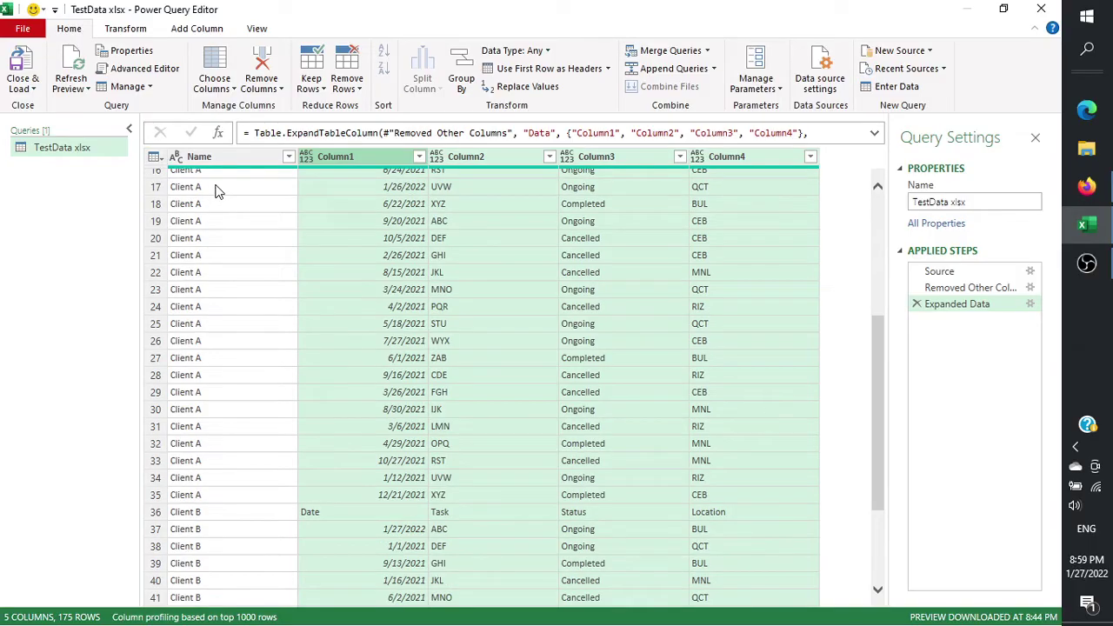
{"action": "scroll", "coordinate": [219, 191], "scroll_direction": "down", "scroll_amount": 1}
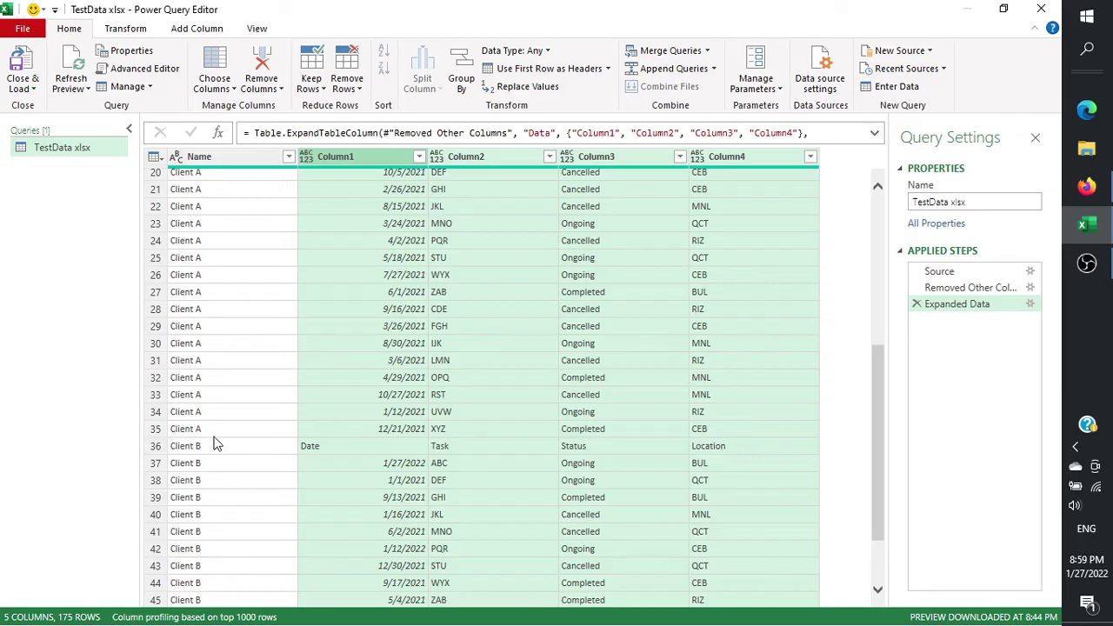
{"action": "left_click", "coordinate": [156, 449]}
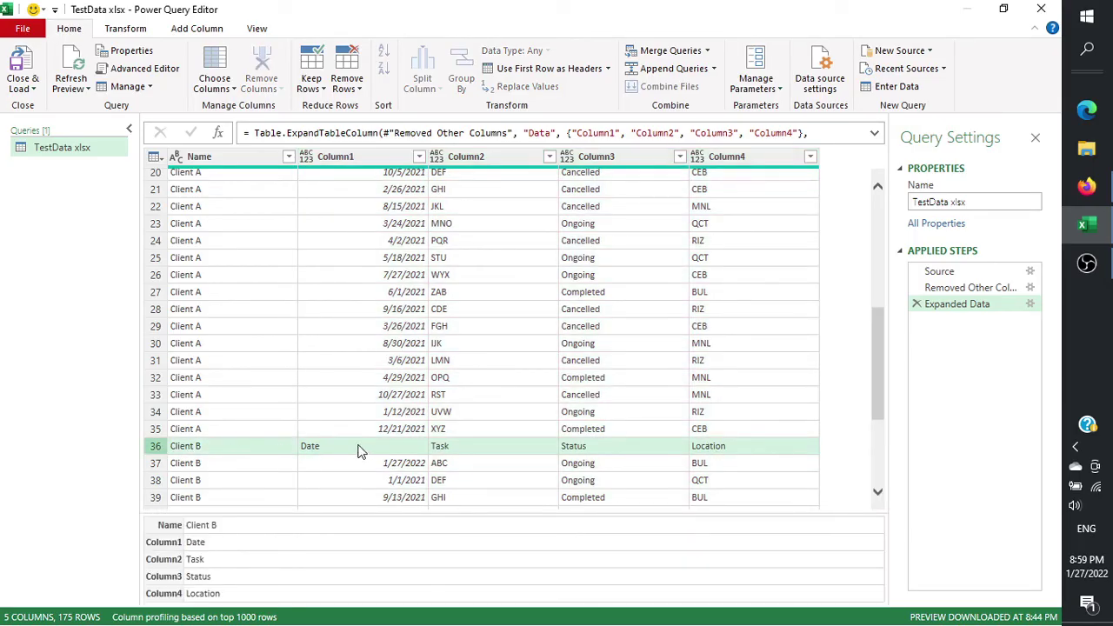
{"action": "left_click_drag", "start_coordinate": [877, 395], "coordinate": [879, 261]}
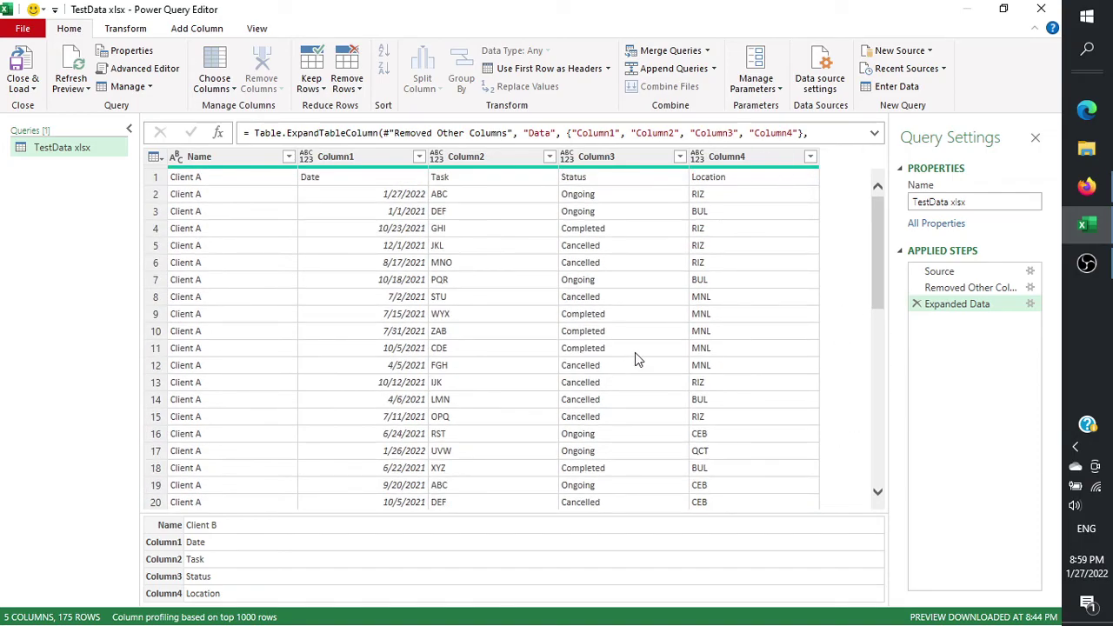
Promote the first row to headers, then inspect the leftover Client B header row.
{"action": "left_click", "coordinate": [538, 73]}
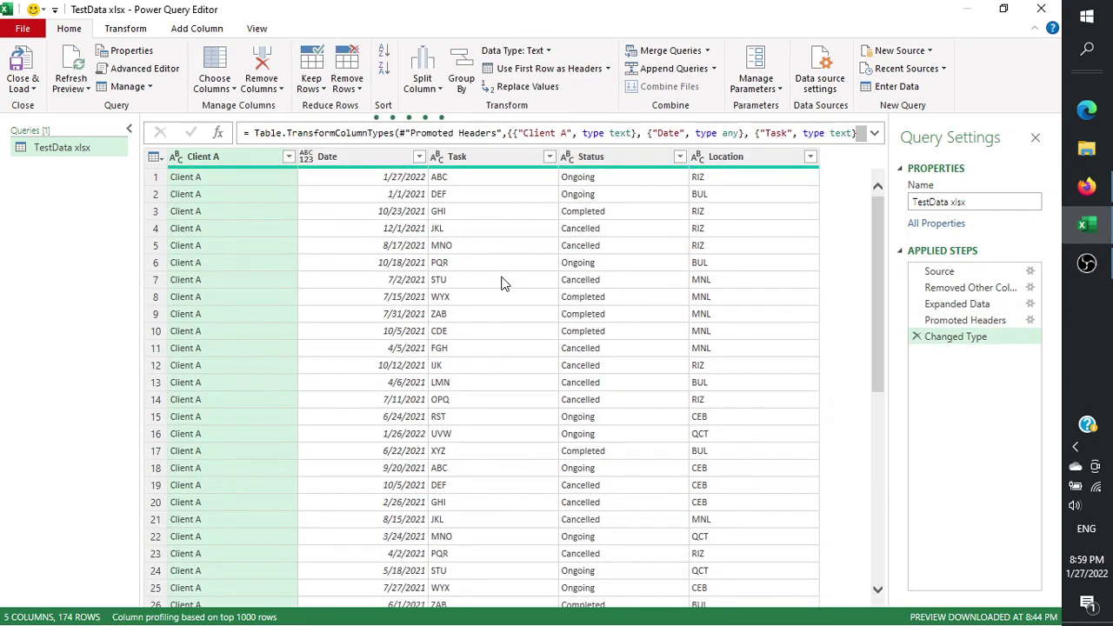
{"action": "scroll", "coordinate": [501, 283], "scroll_direction": "down", "scroll_amount": 4}
{"action": "scroll", "coordinate": [502, 284], "scroll_direction": "down", "scroll_amount": 2}
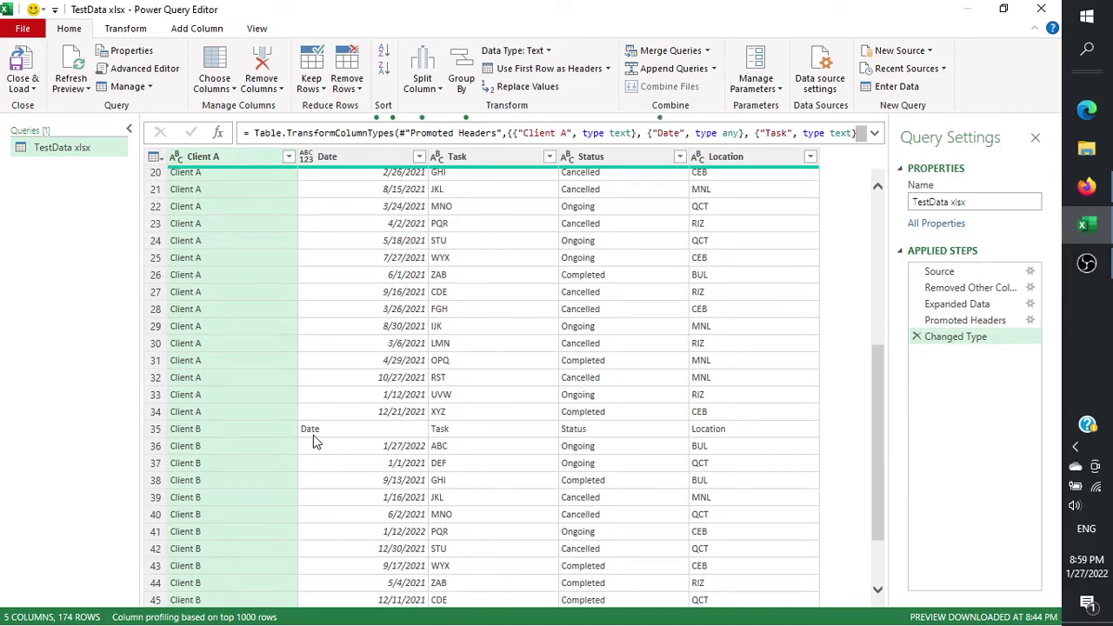
{"action": "left_click", "coordinate": [155, 428]}
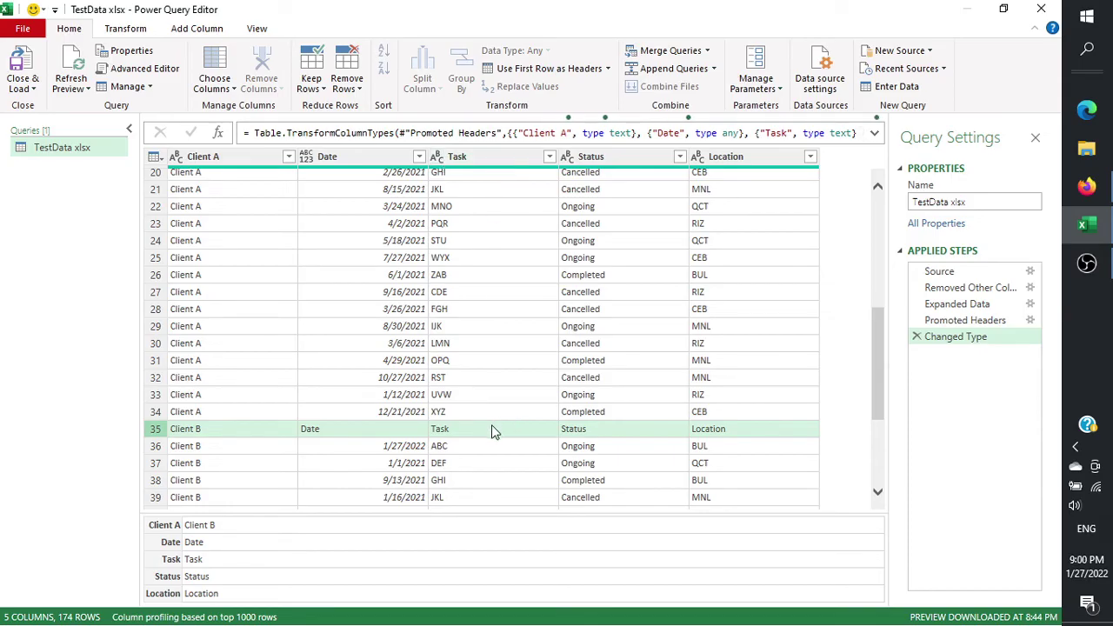
Filter the Task column to exclude values containing 'Task', dropping the repeated header rows.
{"action": "left_click", "coordinate": [549, 157]}
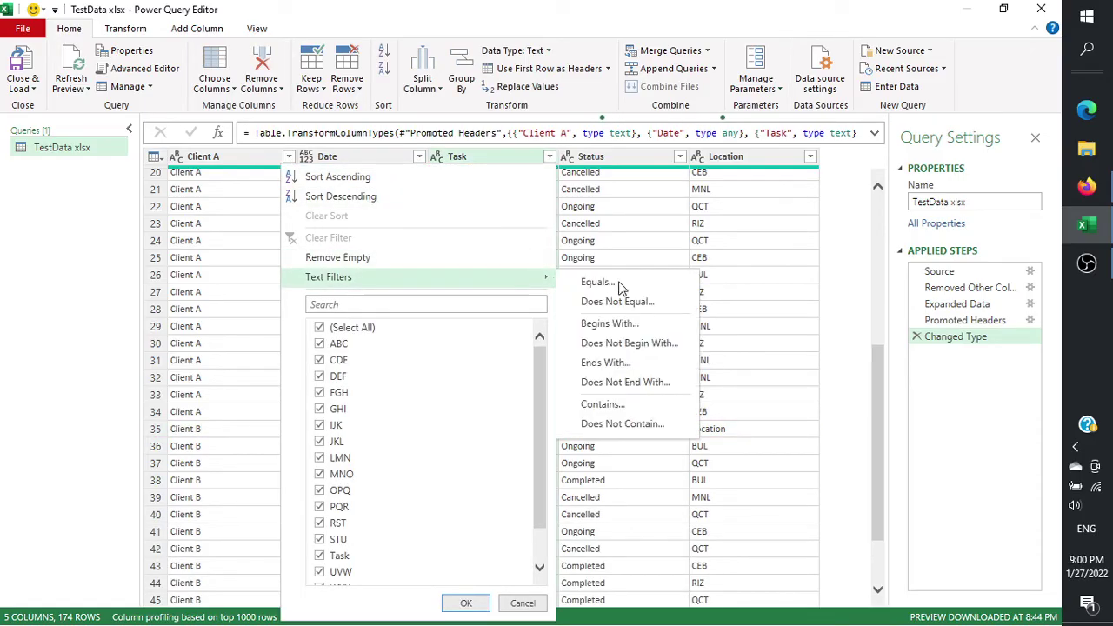
{"action": "mouse_move", "coordinate": [329, 277]}
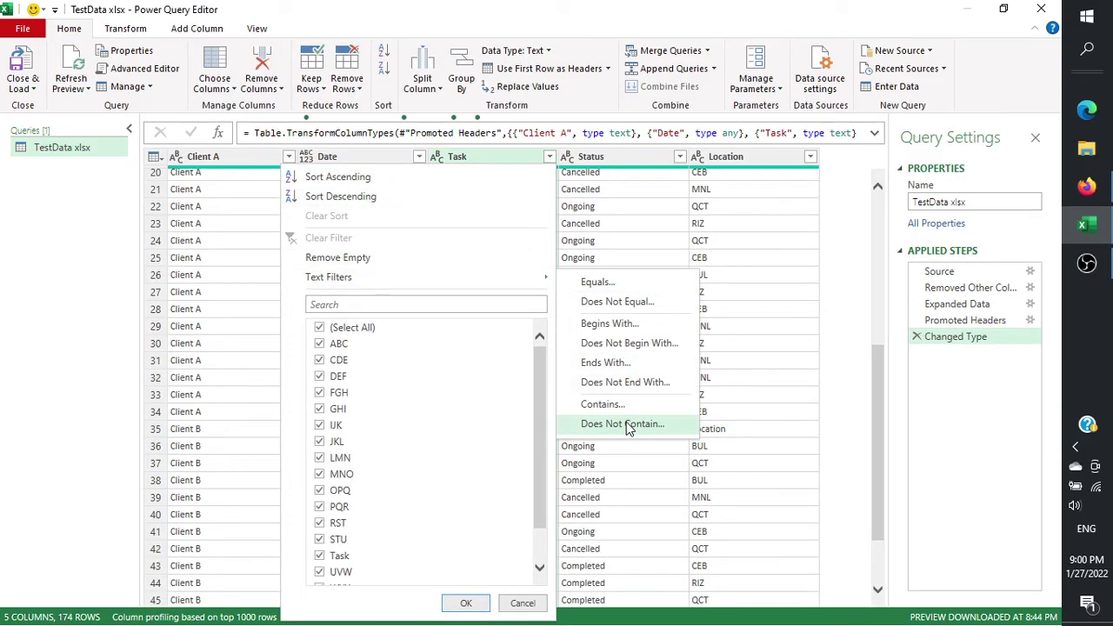
{"action": "left_click", "coordinate": [622, 424]}
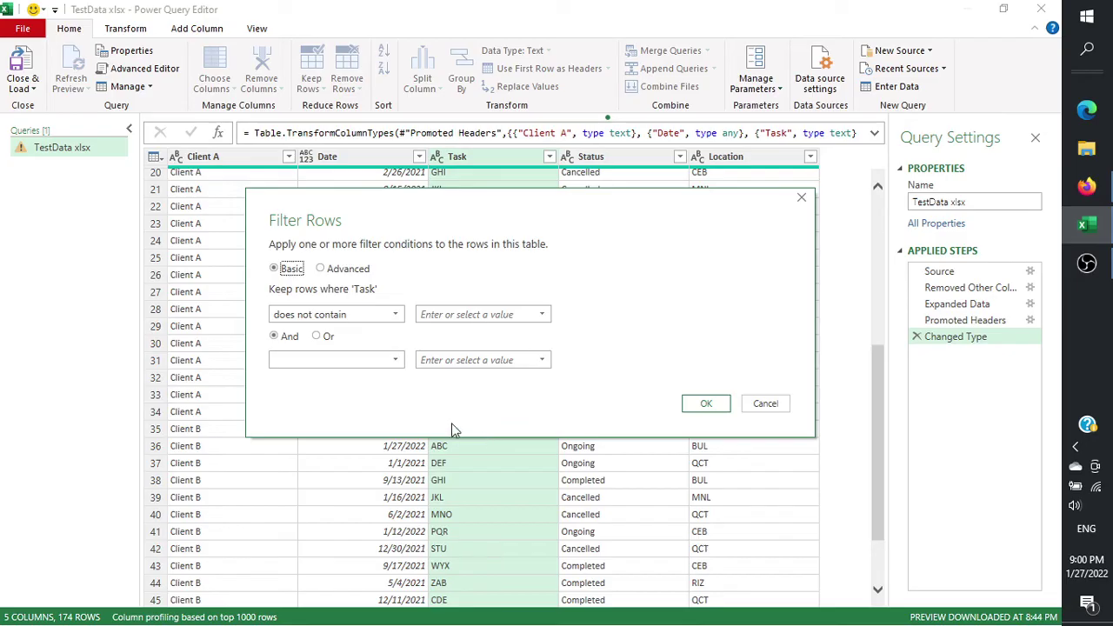
{"action": "left_click", "coordinate": [480, 313]}
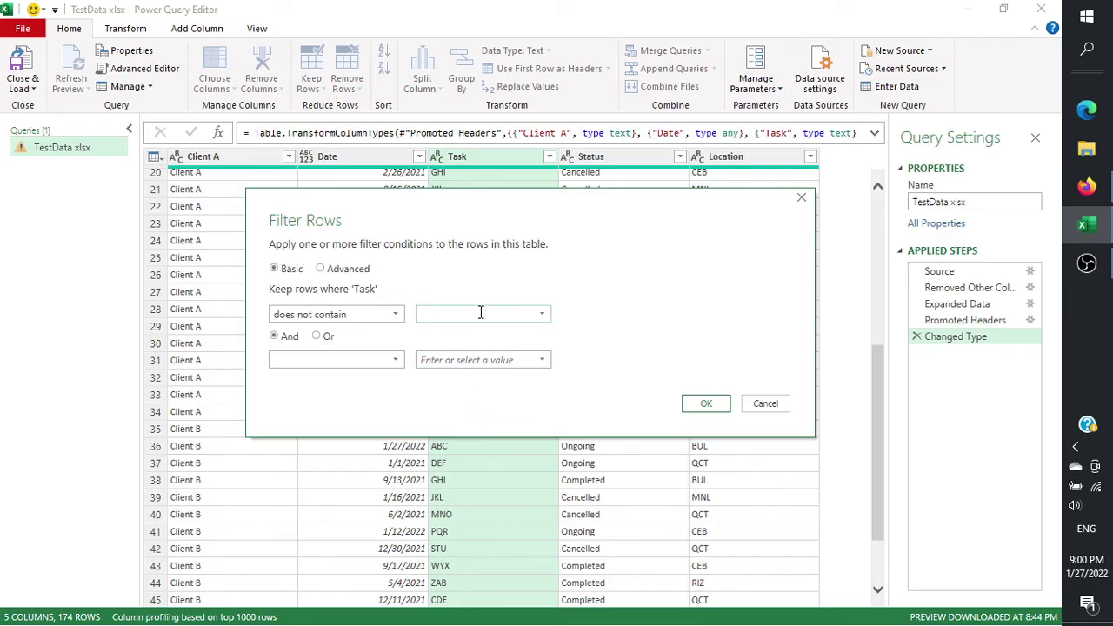
{"action": "type", "text": "Task"}
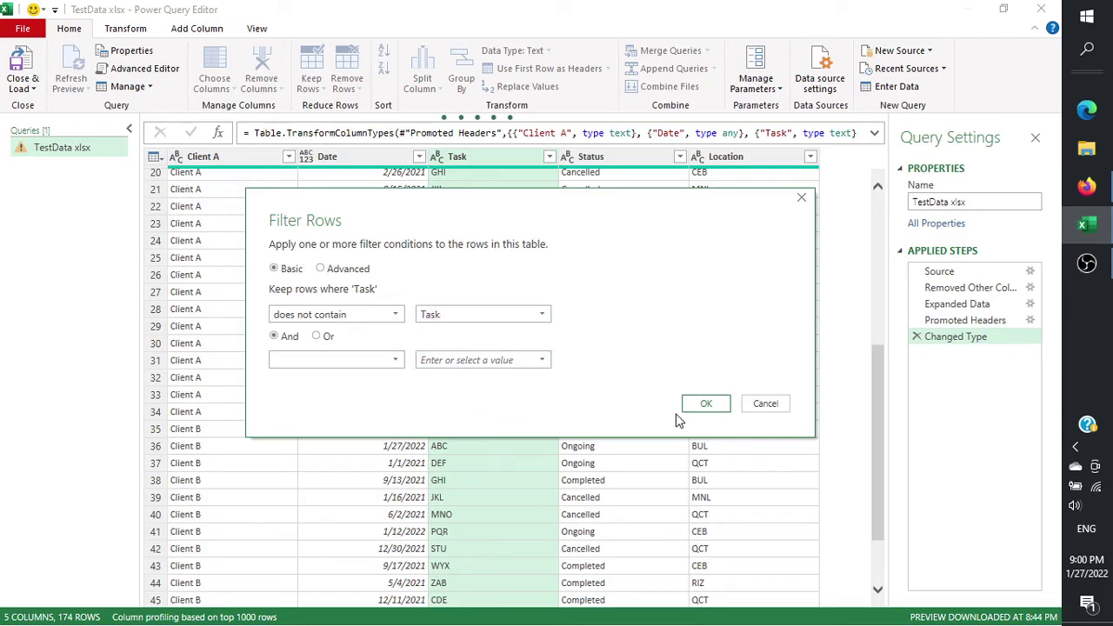
{"action": "left_click", "coordinate": [702, 403]}
{"action": "scroll", "coordinate": [487, 377], "scroll_direction": "down", "scroll_amount": 2}
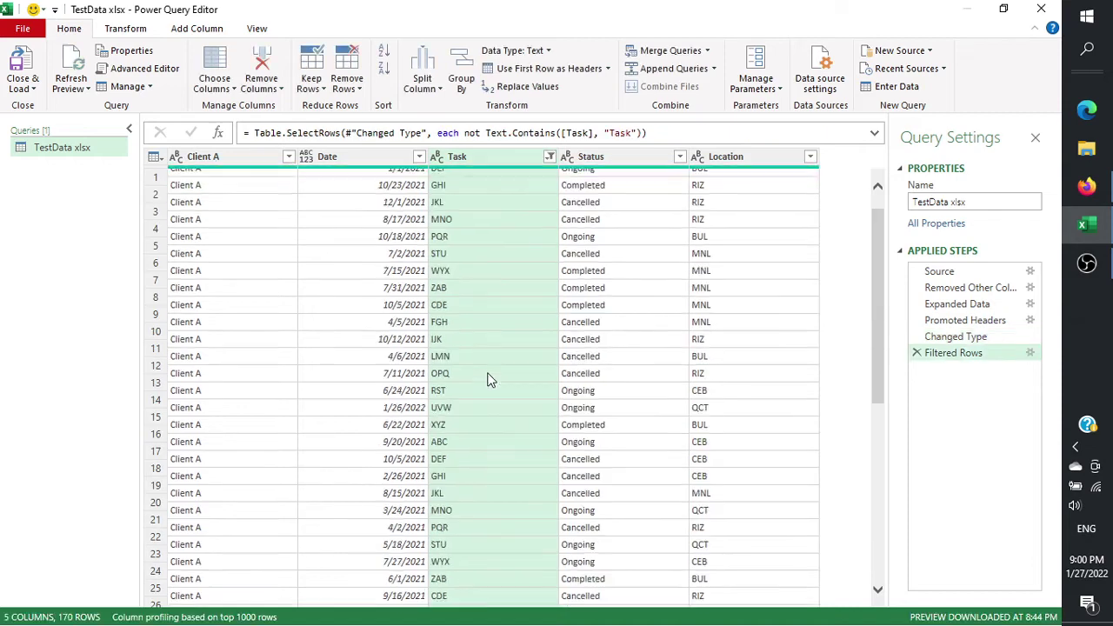
Rename the first column header from Client A to Client.
{"action": "scroll", "coordinate": [488, 380], "scroll_direction": "down", "scroll_amount": 3}
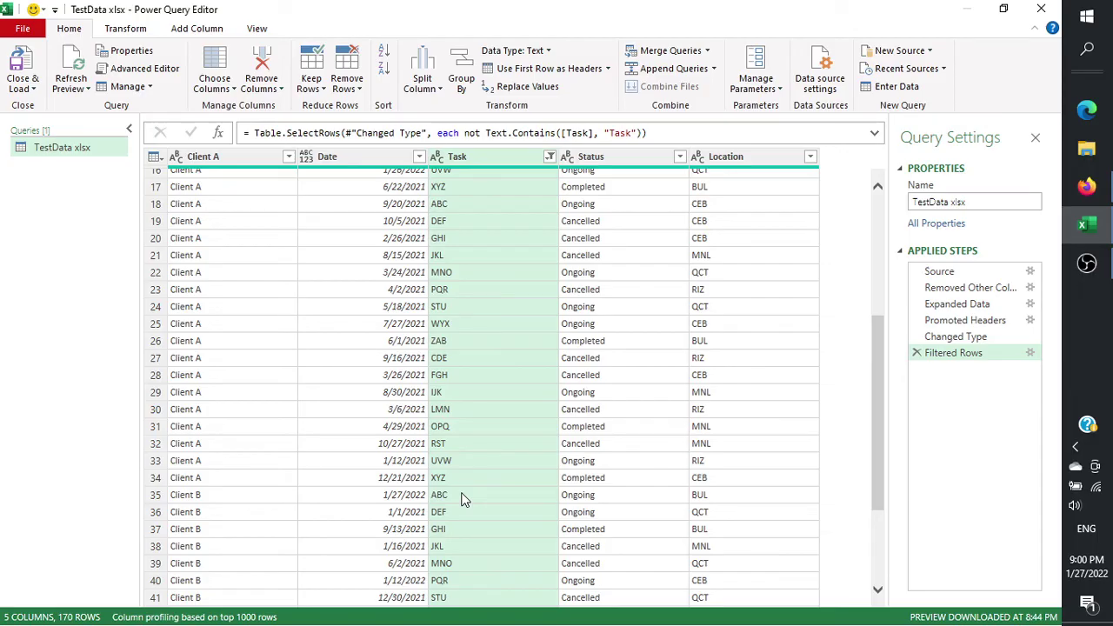
{"action": "scroll", "coordinate": [463, 498], "scroll_direction": "up", "scroll_amount": 5}
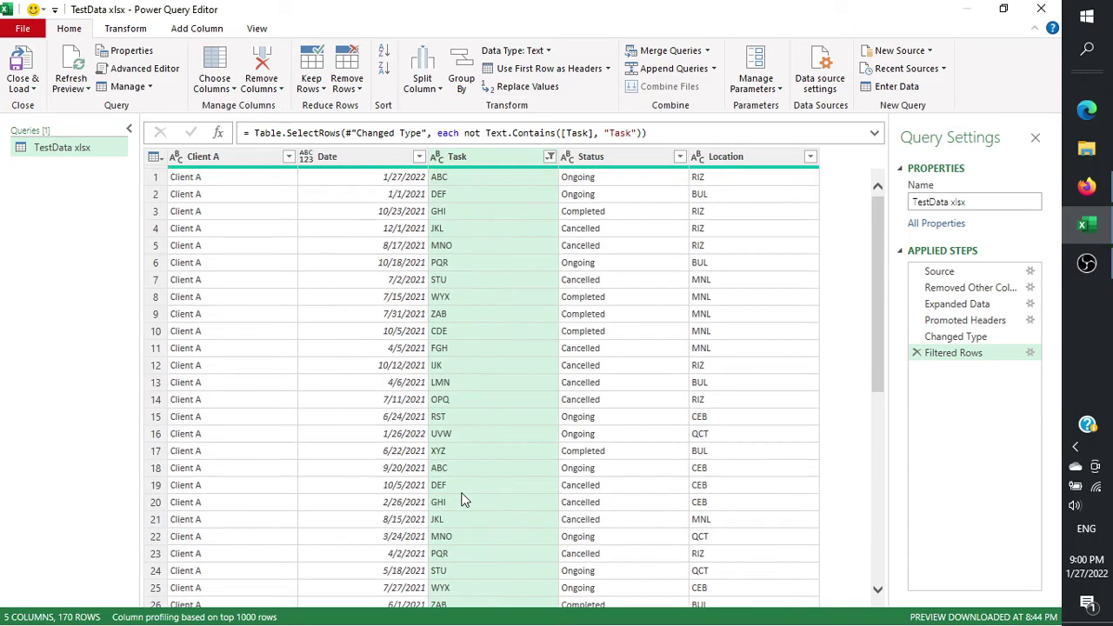
{"action": "left_click", "coordinate": [220, 158]}
{"action": "double_click", "coordinate": [220, 158]}
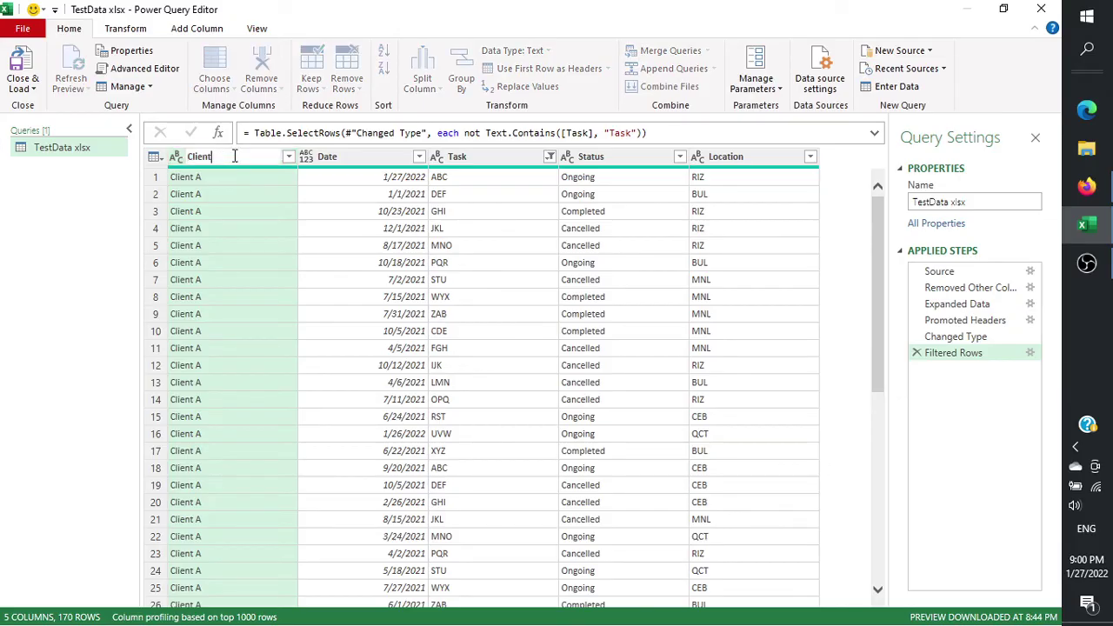
{"action": "key", "text": "Return"}
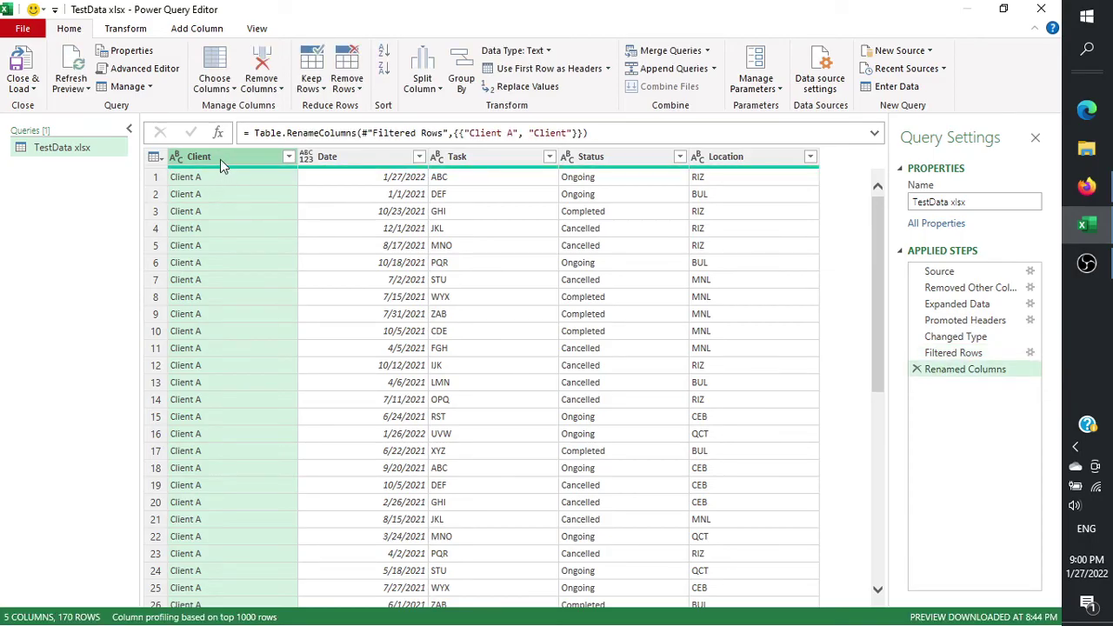
Replace 'Client ' with nothing in the Client column, leaving letters like A, B, C.
{"action": "right_click", "coordinate": [220, 159]}
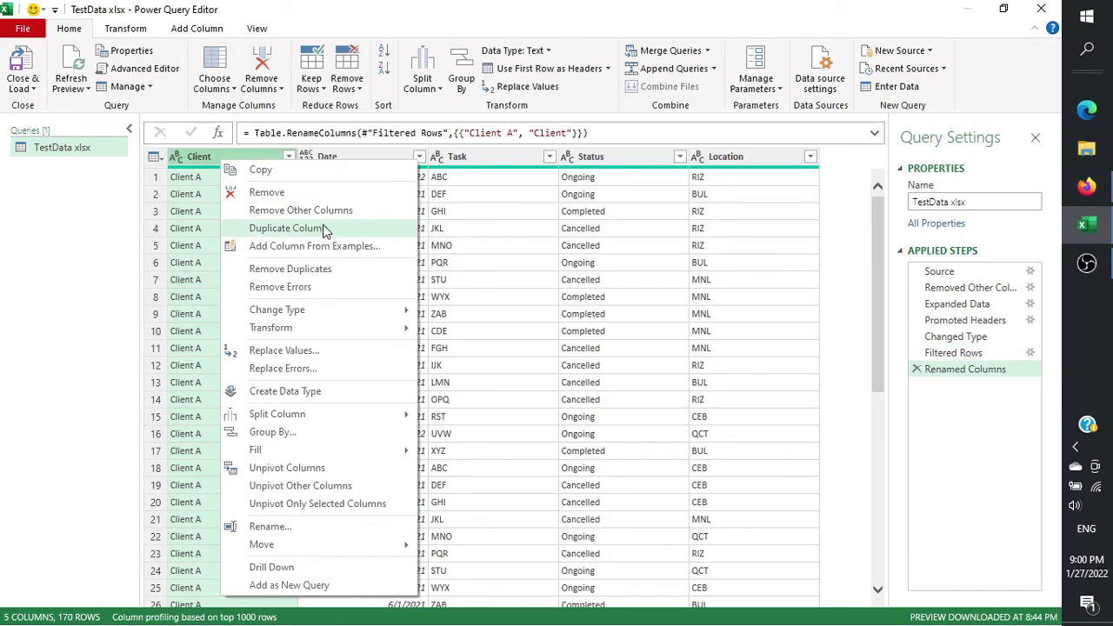
{"action": "left_click", "coordinate": [322, 350]}
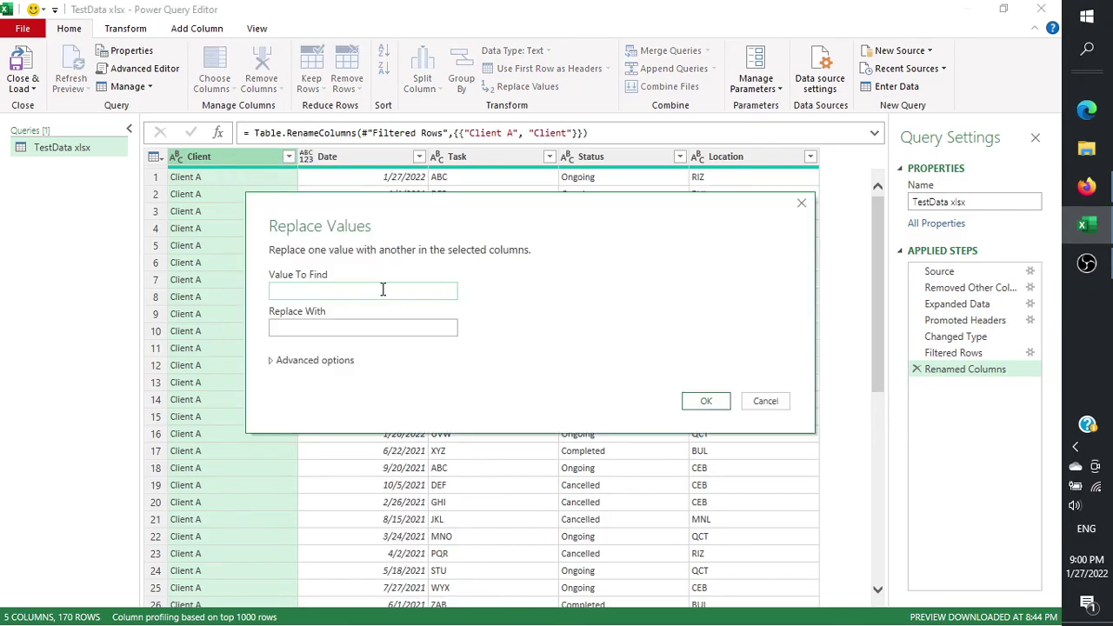
{"action": "type", "text": "Client"}
{"action": "left_click", "coordinate": [380, 329]}
{"action": "left_click", "coordinate": [710, 401]}
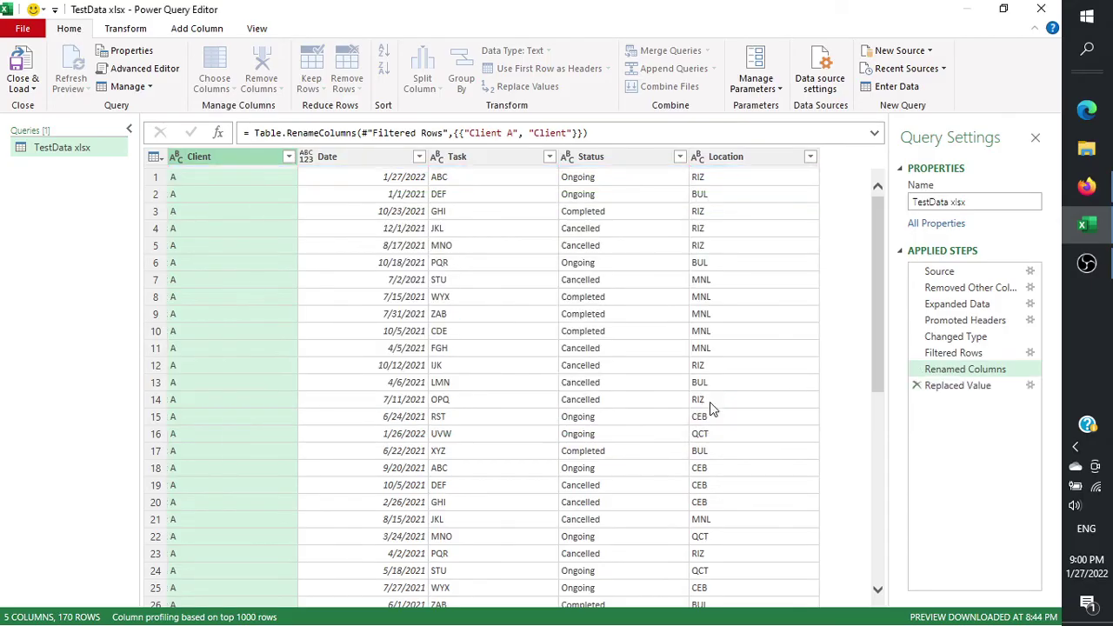
Rename the query to Combined in Query Settings.
{"action": "triple_click", "coordinate": [965, 202]}
{"action": "type", "text": "Combined"}
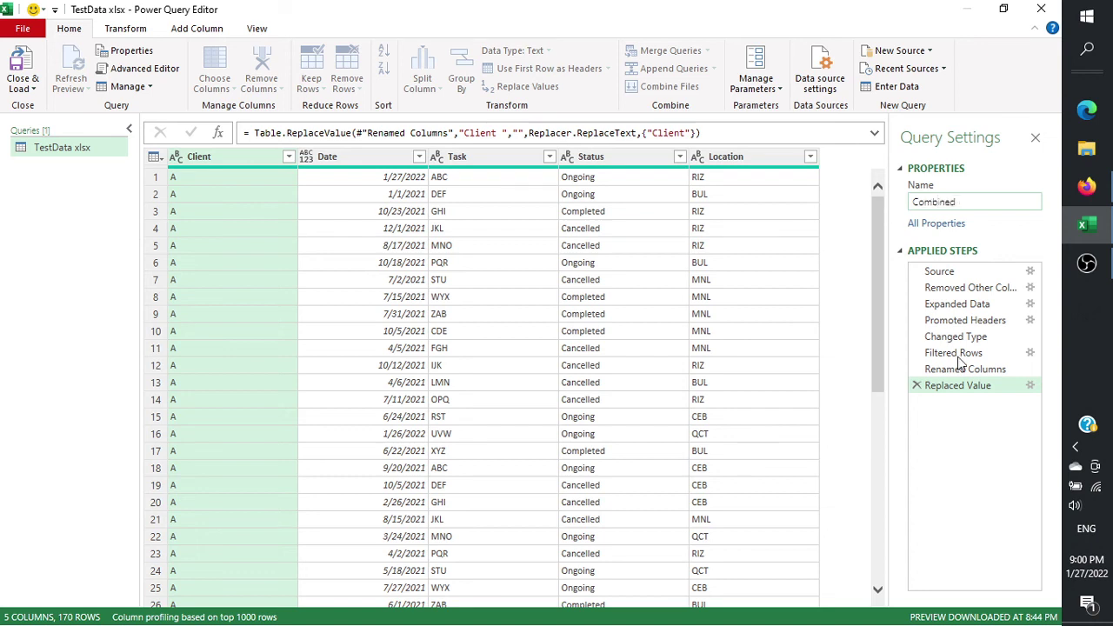
{"action": "key", "text": "Return"}
Close & Load the Combined query into Book6 and check the client A rows.
{"action": "left_click", "coordinate": [19, 89]}
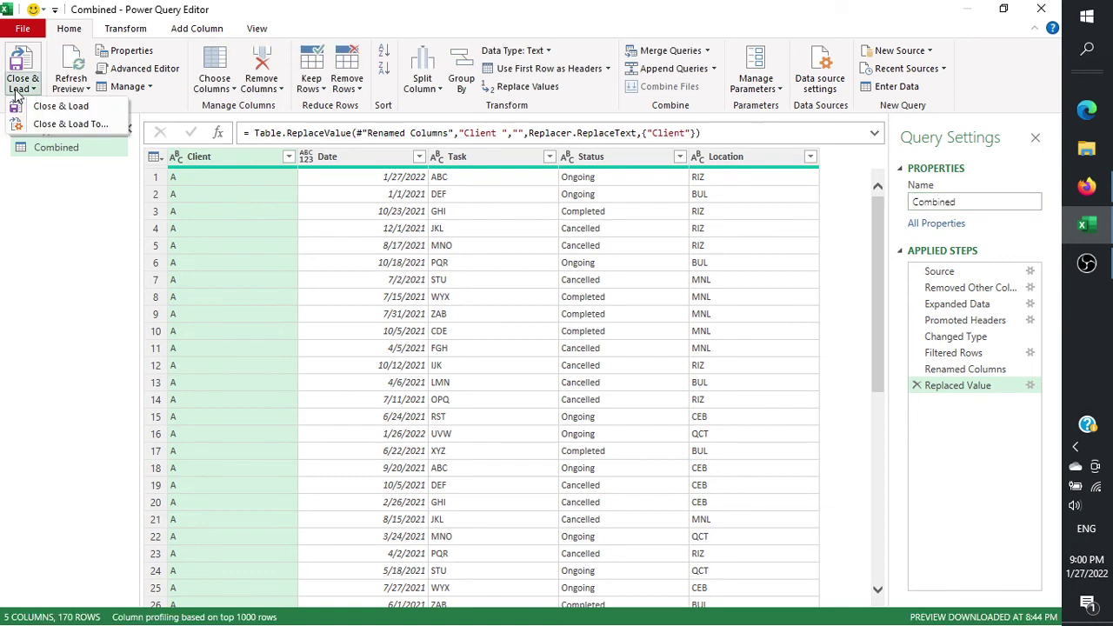
{"action": "left_click", "coordinate": [39, 106]}
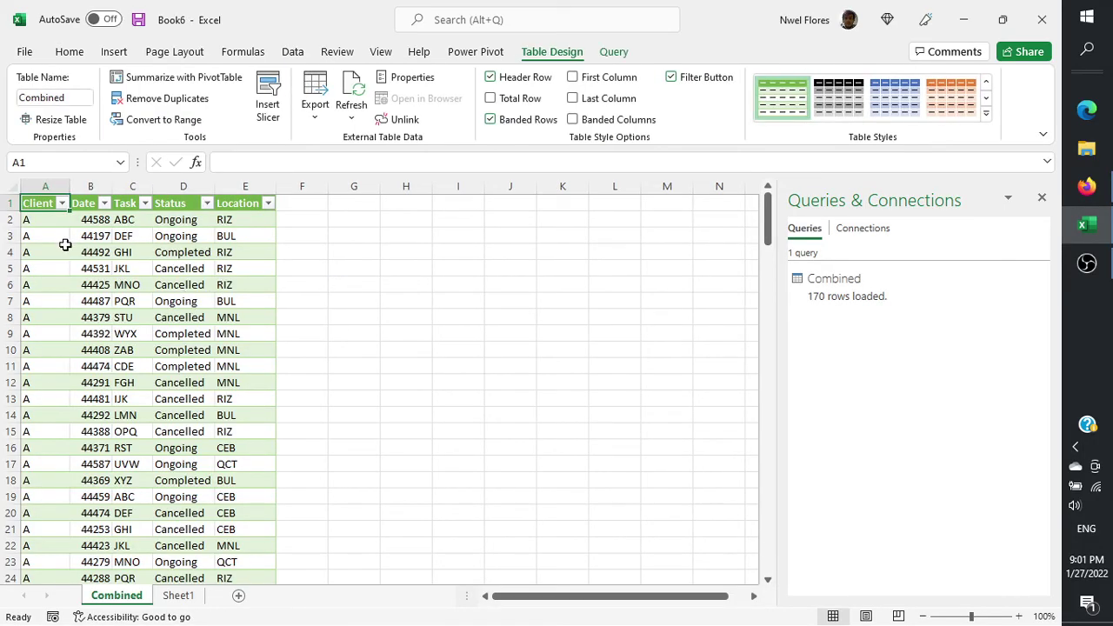
{"action": "left_click_drag", "start_coordinate": [49, 224], "coordinate": [42, 383]}
{"action": "scroll", "coordinate": [42, 382], "scroll_direction": "down", "scroll_amount": 4}
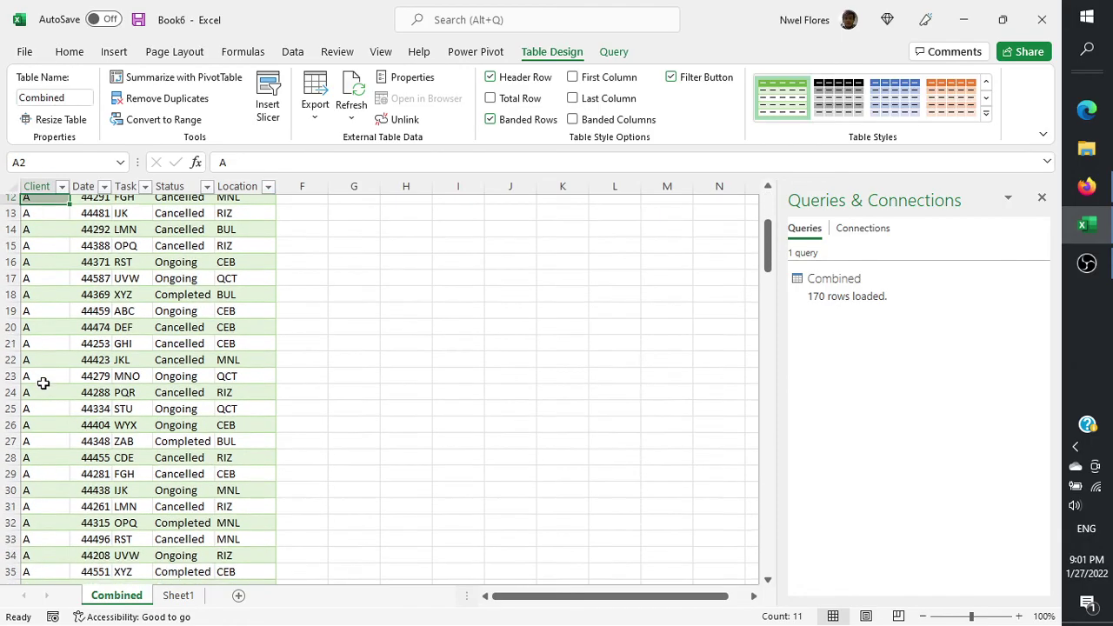
{"action": "scroll", "coordinate": [42, 382], "scroll_direction": "down", "scroll_amount": 2}
{"action": "scroll", "coordinate": [42, 383], "scroll_direction": "down", "scroll_amount": 3}
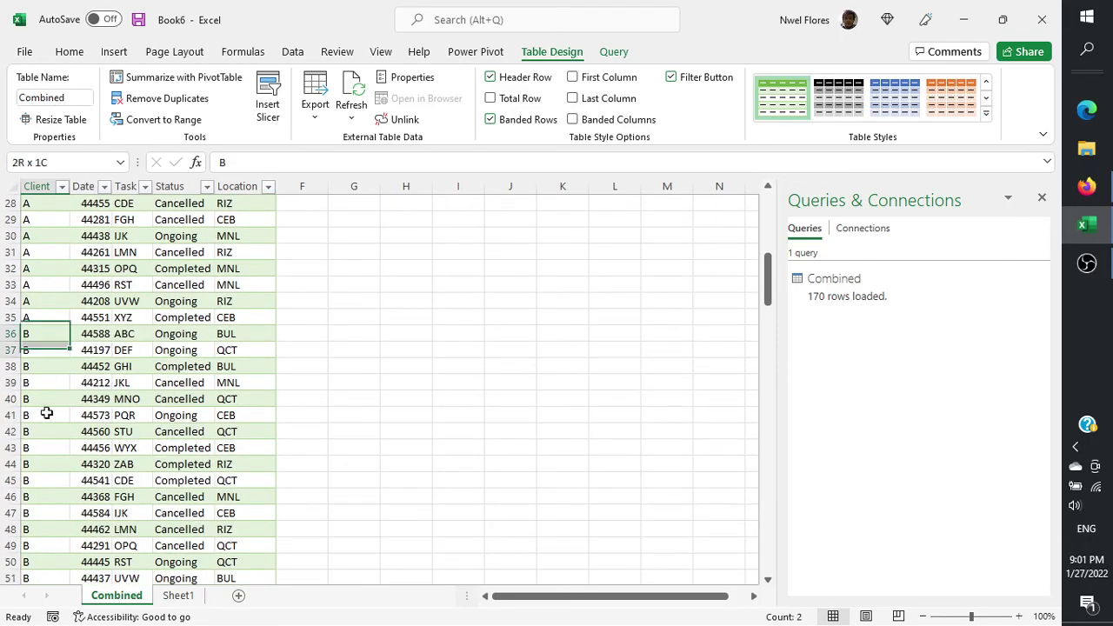
Check the client C value in A71 and the numeric dates in column B.
{"action": "left_click_drag", "start_coordinate": [48, 330], "coordinate": [48, 480]}
{"action": "scroll", "coordinate": [66, 373], "scroll_direction": "down", "scroll_amount": 6}
{"action": "scroll", "coordinate": [66, 369], "scroll_direction": "down", "scroll_amount": 5}
{"action": "left_click", "coordinate": [66, 369]}
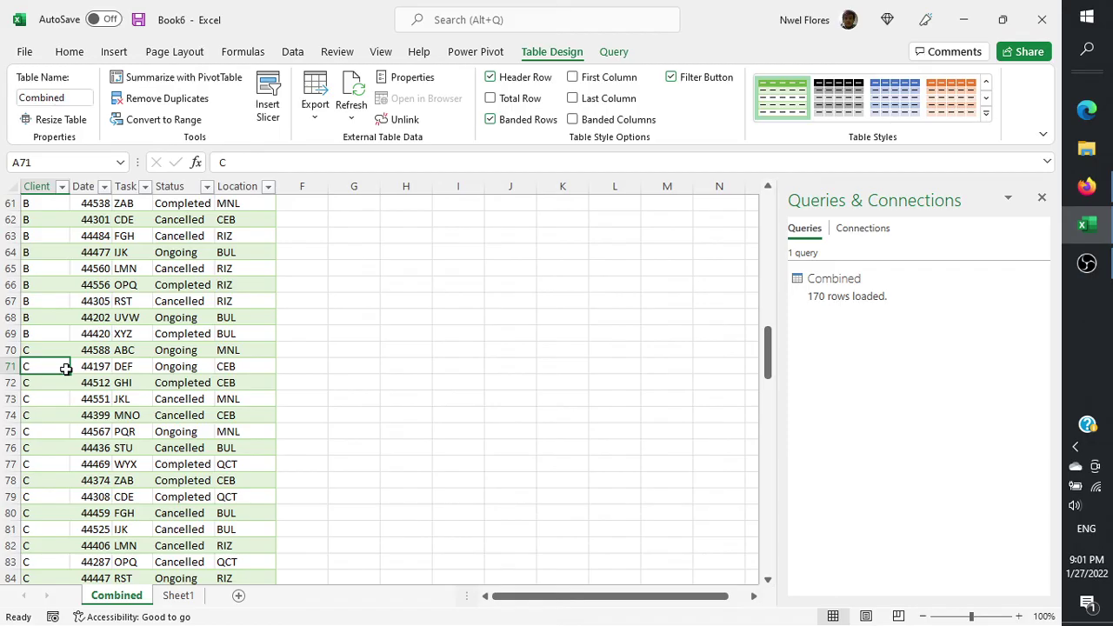
{"action": "scroll", "coordinate": [66, 369], "scroll_direction": "up", "scroll_amount": 7}
{"action": "scroll", "coordinate": [66, 369], "scroll_direction": "up", "scroll_amount": 13}
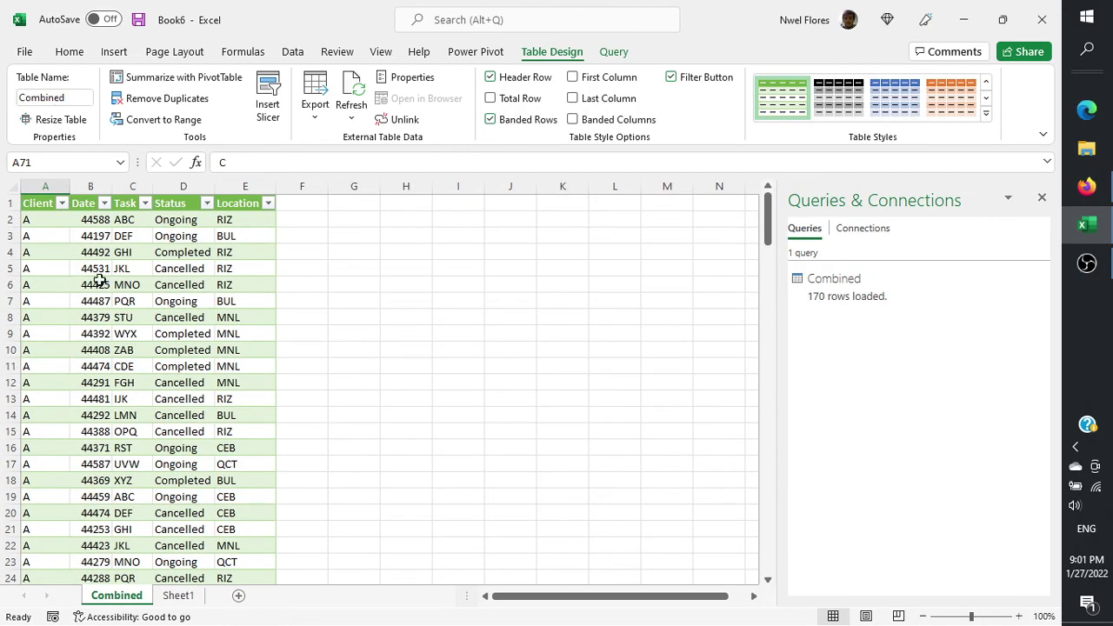
{"action": "left_click", "coordinate": [102, 253]}
{"action": "left_click", "coordinate": [92, 329]}
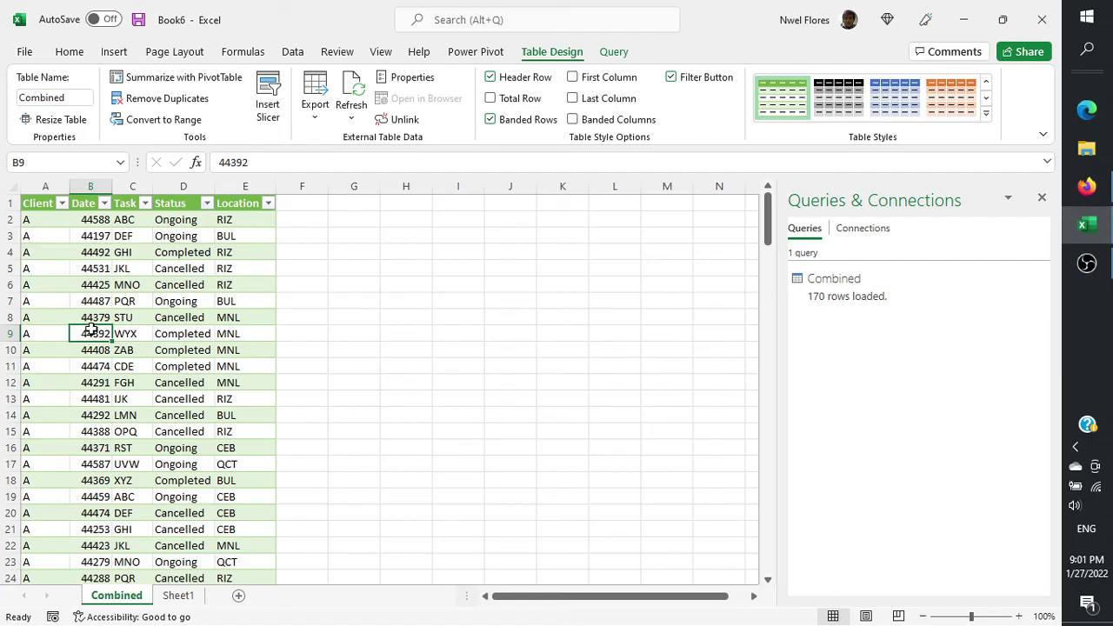